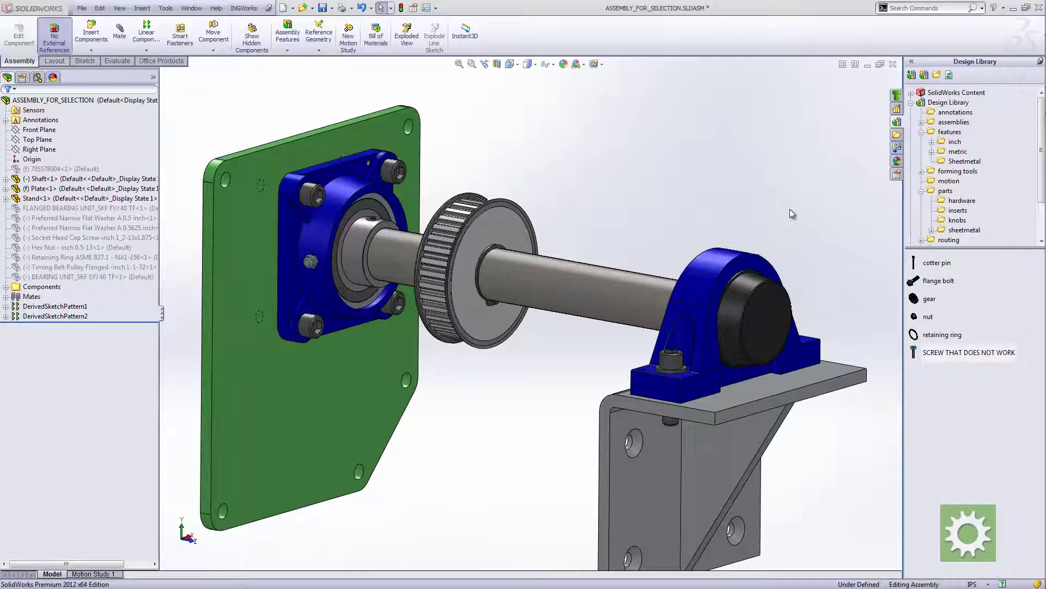
Step: Orbit and zoom around the shaft assembly to inspect the plate and stand
mouse_move(637, 223)
middle_mouse_down()
mouse_move(627, 194)
mouse_move(626, 227)
mouse_move(600, 197)
middle_mouse_up()
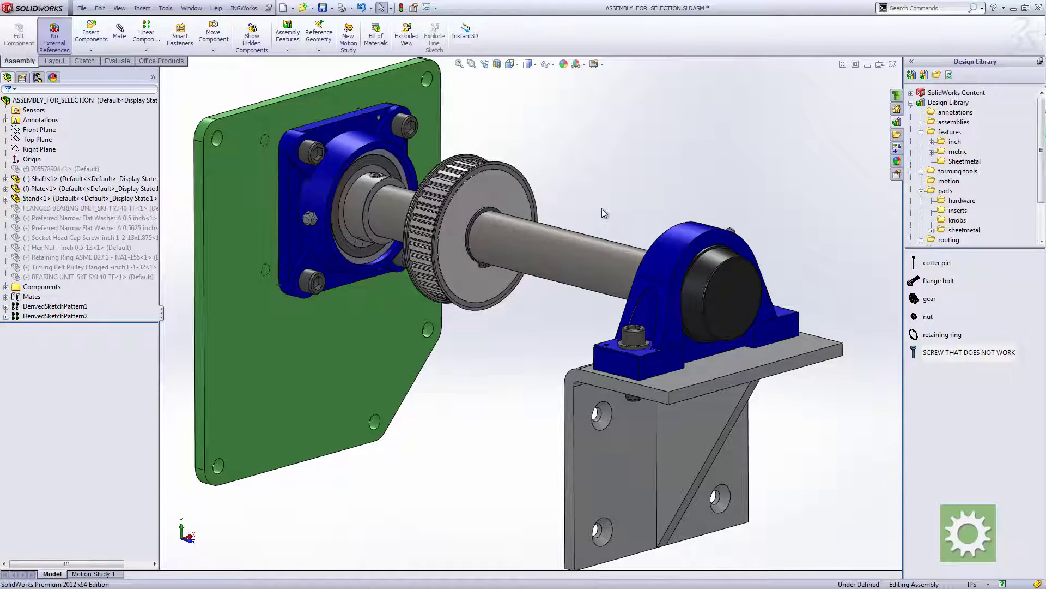
middle_click_drag(572, 347, 555, 415)
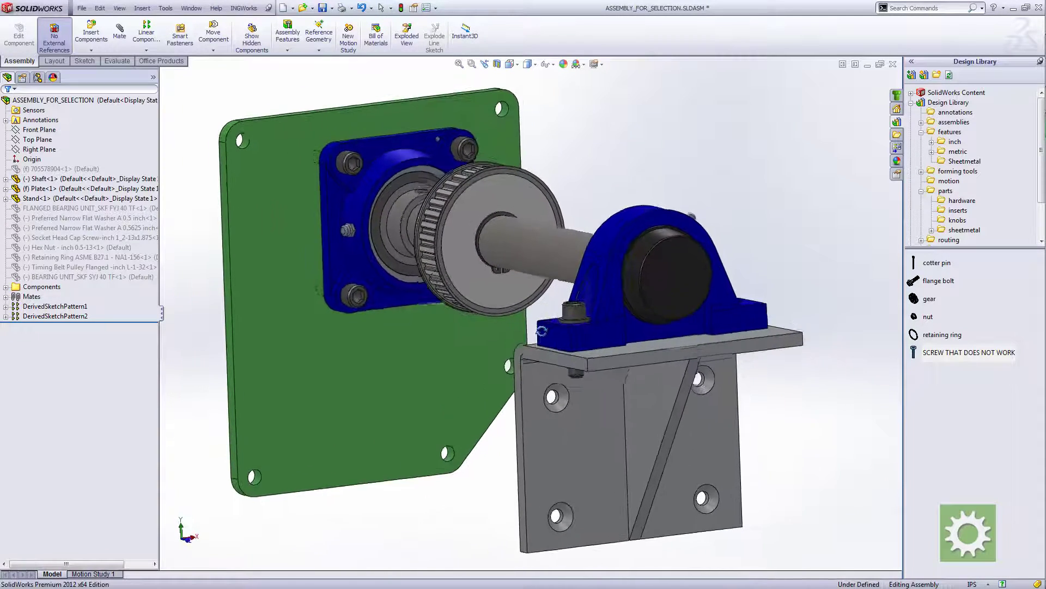
scroll(554, 414, "down", 3)
scroll(551, 382, "down", 2)
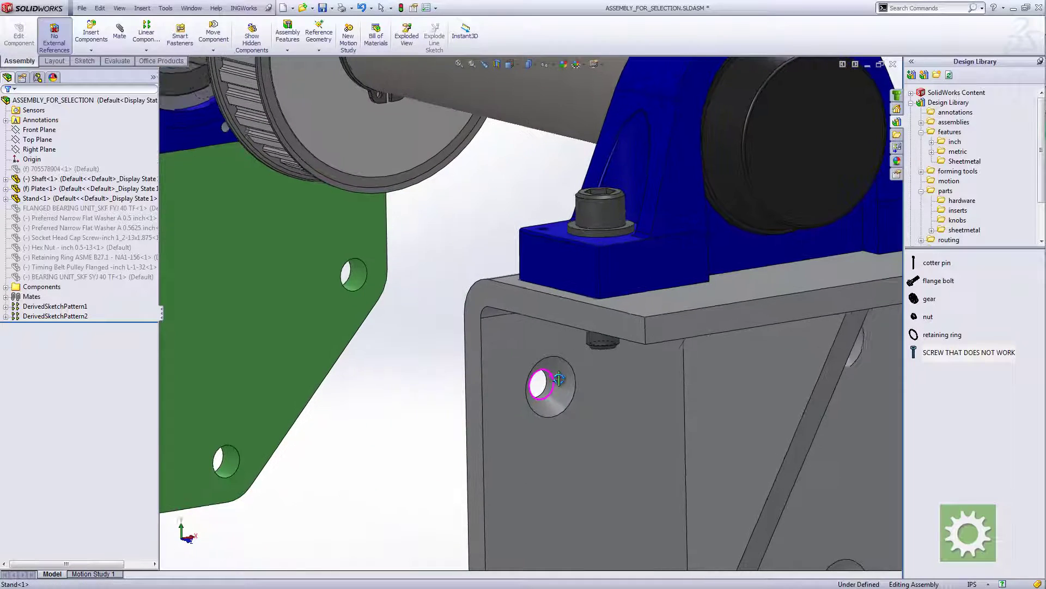
scroll(556, 370, "up", 5)
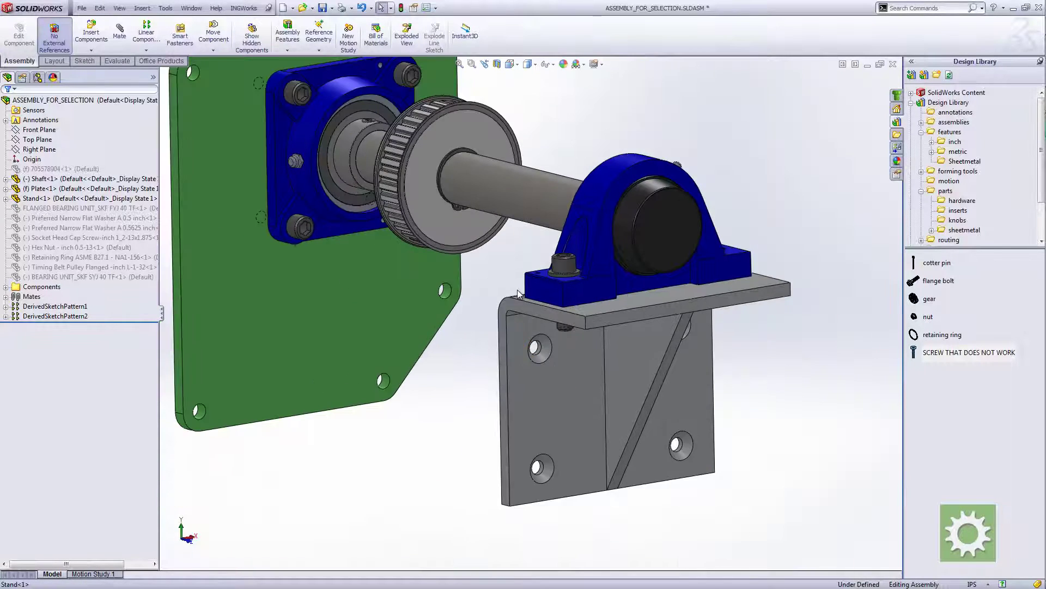
scroll(518, 293, "up", 1)
scroll(519, 285, "down", 1)
scroll(509, 292, "down", 1)
scroll(518, 322, "down", 1)
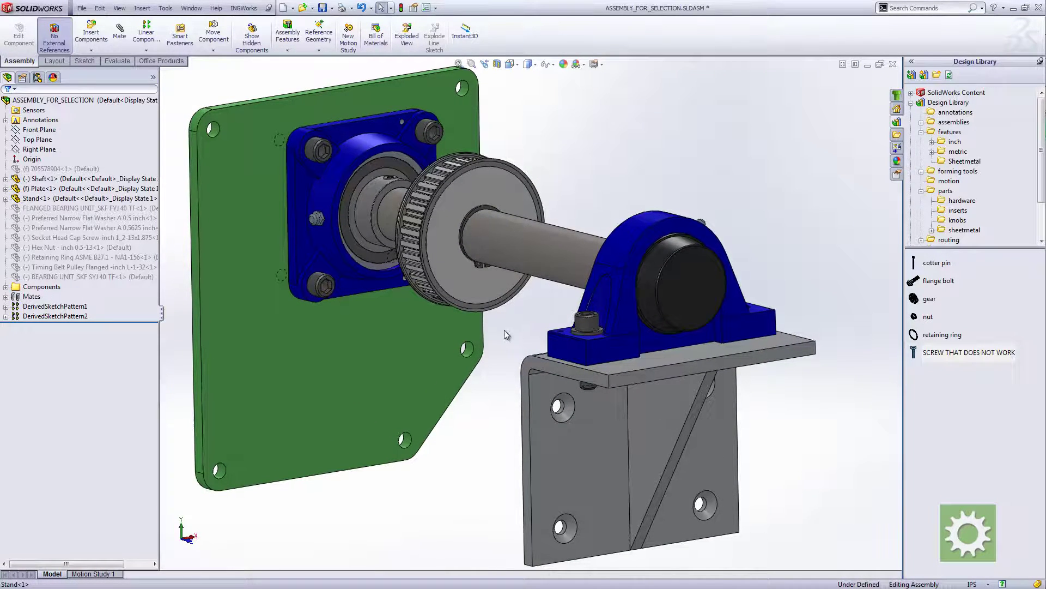
middle_click_drag(506, 334, 512, 338)
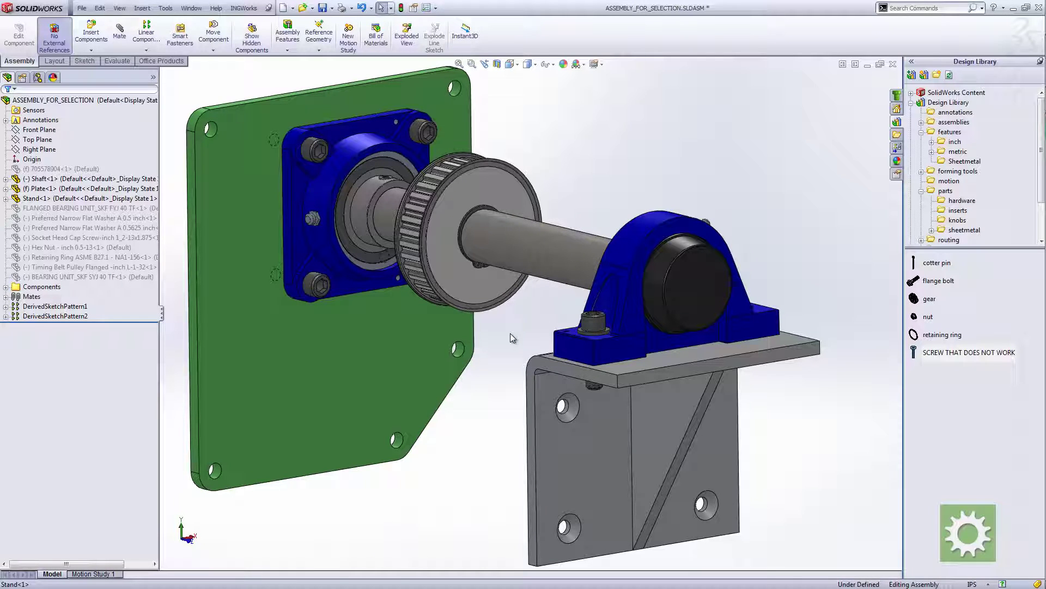
middle_click_drag(511, 321, 512, 325)
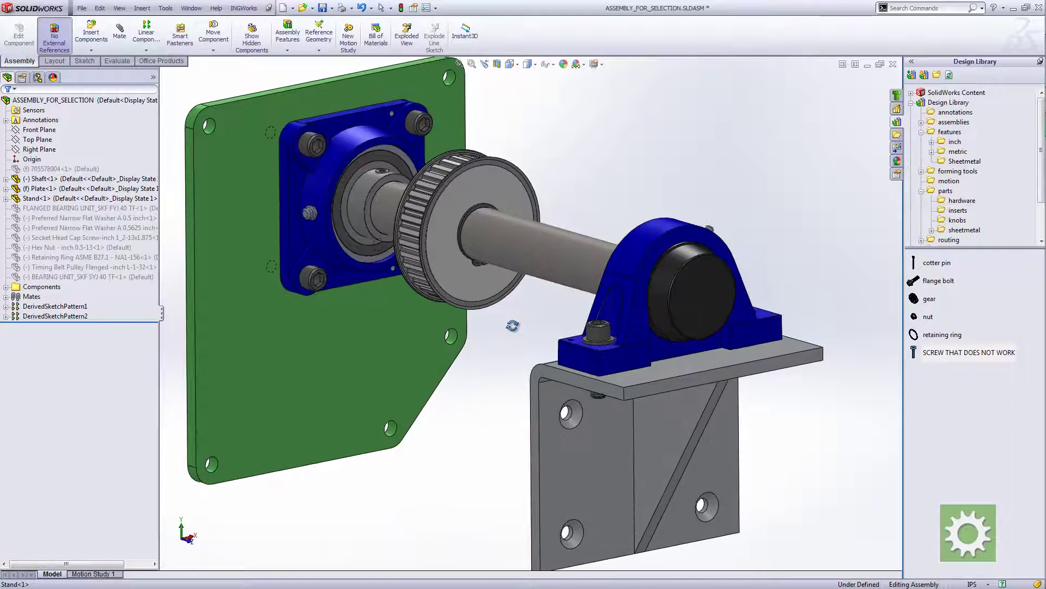
scroll(533, 363, "down", 1)
scroll(511, 332, "down", 1)
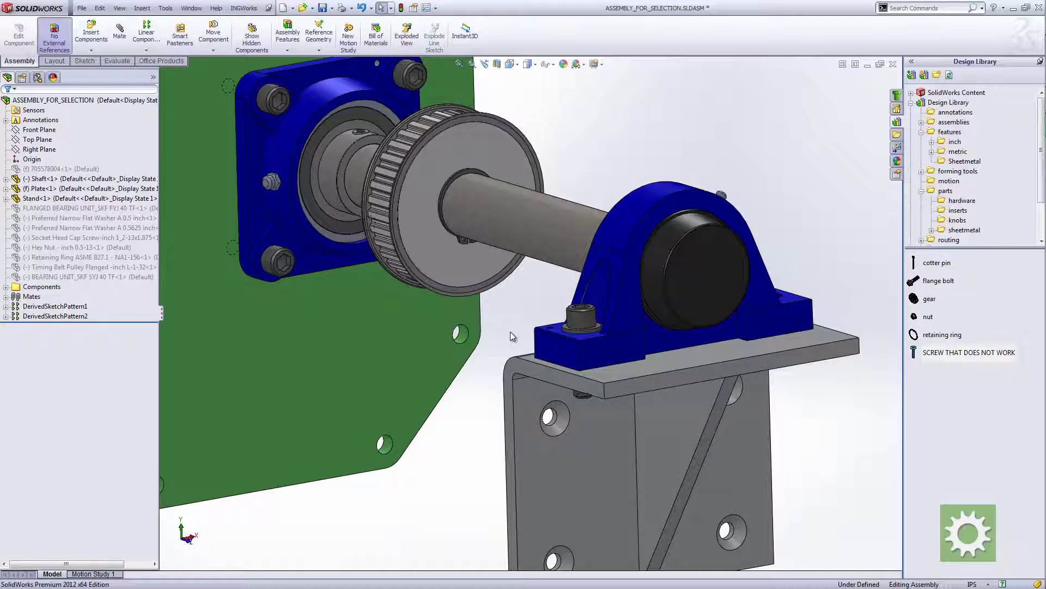
Step: Open the SCREW THAT DOES NOT WORK part from the Design Library
middle_click_drag(853, 392, 542, 440)
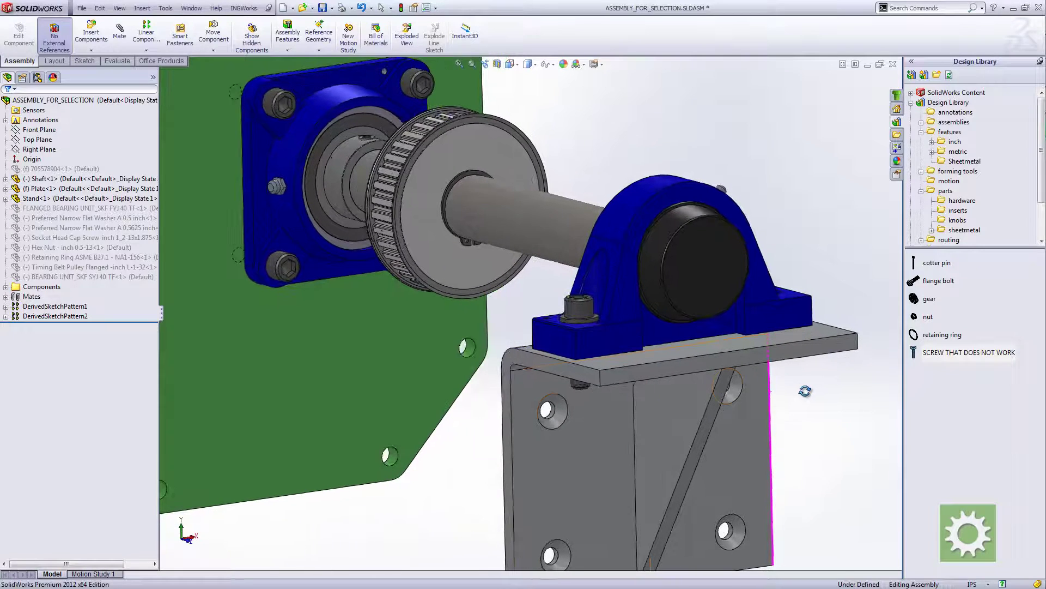
scroll(542, 441, "down", 1)
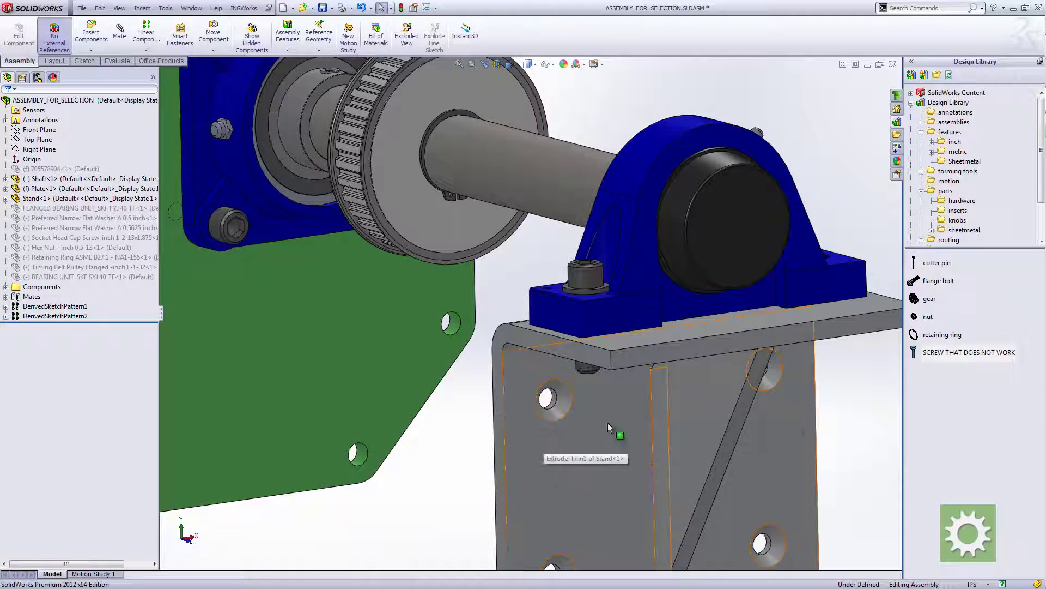
double_click(916, 354)
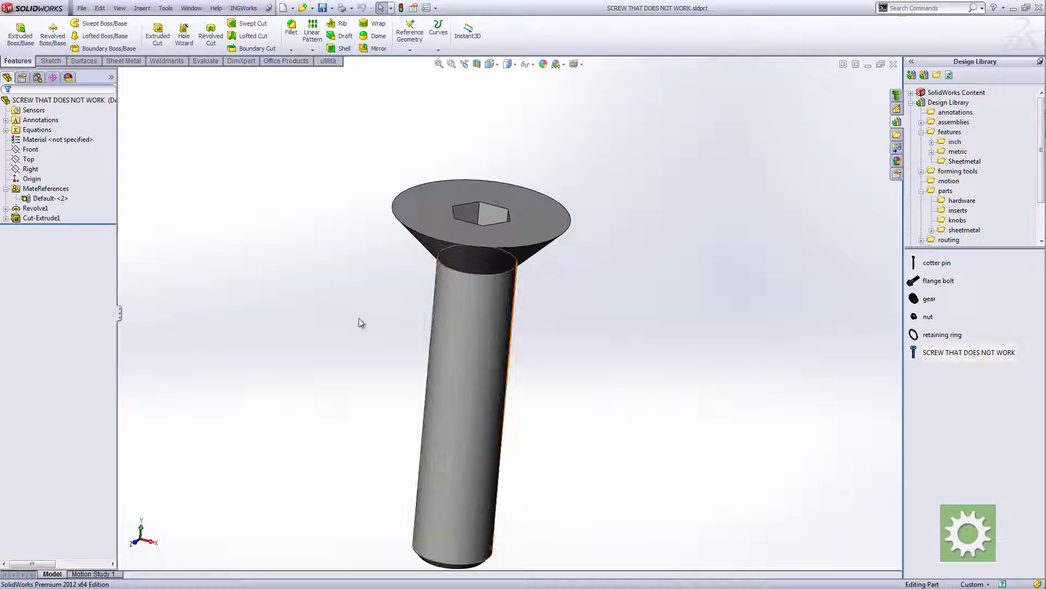
Step: Show the Default-<2> mate reference and inspect its edge under the screw head
mouse_move(360, 321)
middle_mouse_down()
mouse_move(390, 221)
mouse_move(386, 250)
mouse_move(350, 234)
middle_mouse_up()
left_click(37, 200)
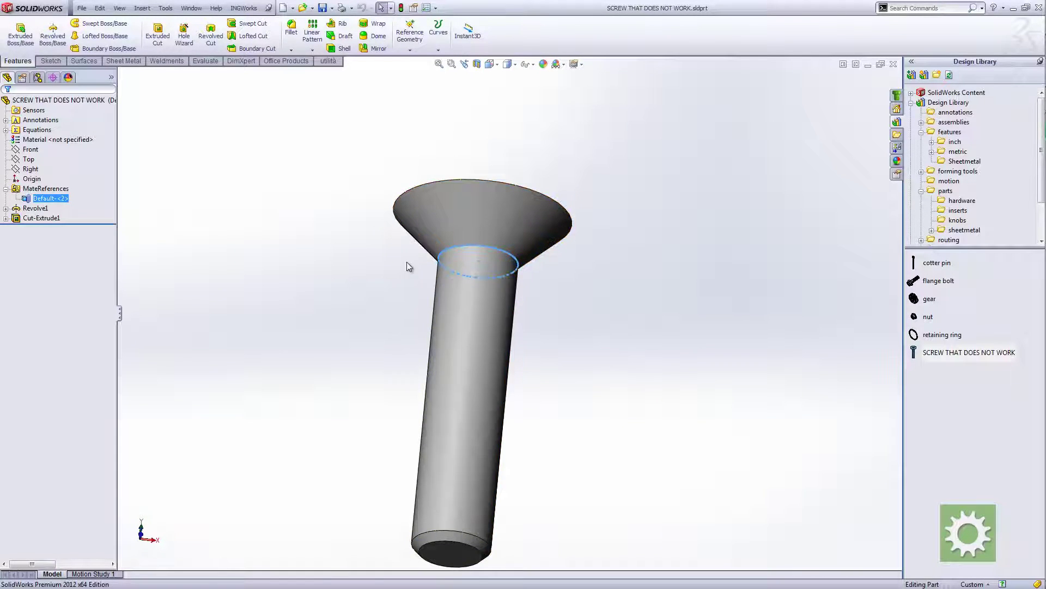
middle_click_drag(403, 273, 397, 309)
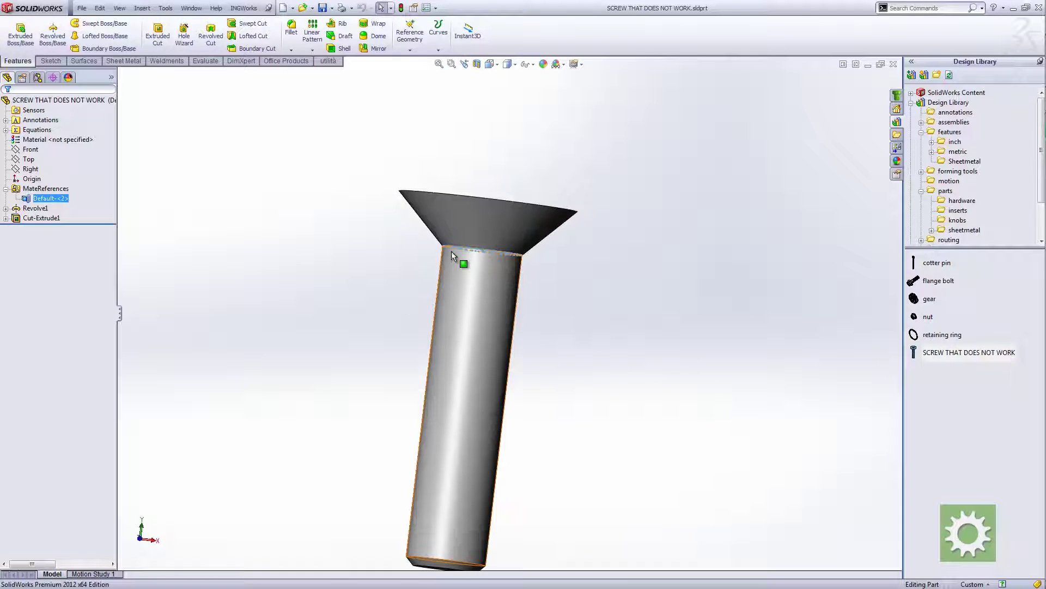
middle_click_drag(405, 264, 393, 289)
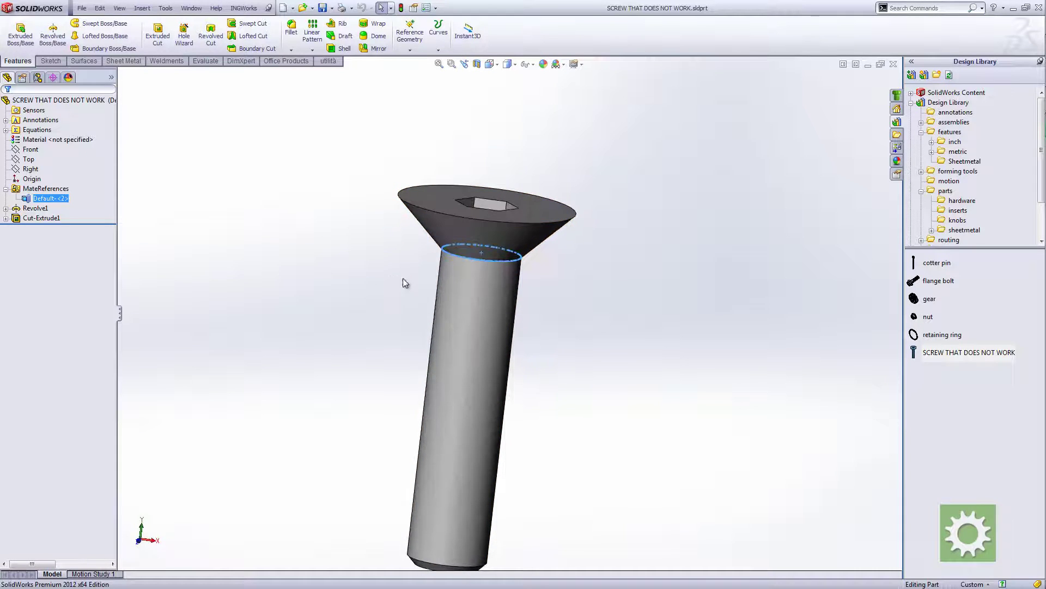
scroll(390, 294, "down", 3)
middle_click_drag(465, 262, 388, 244)
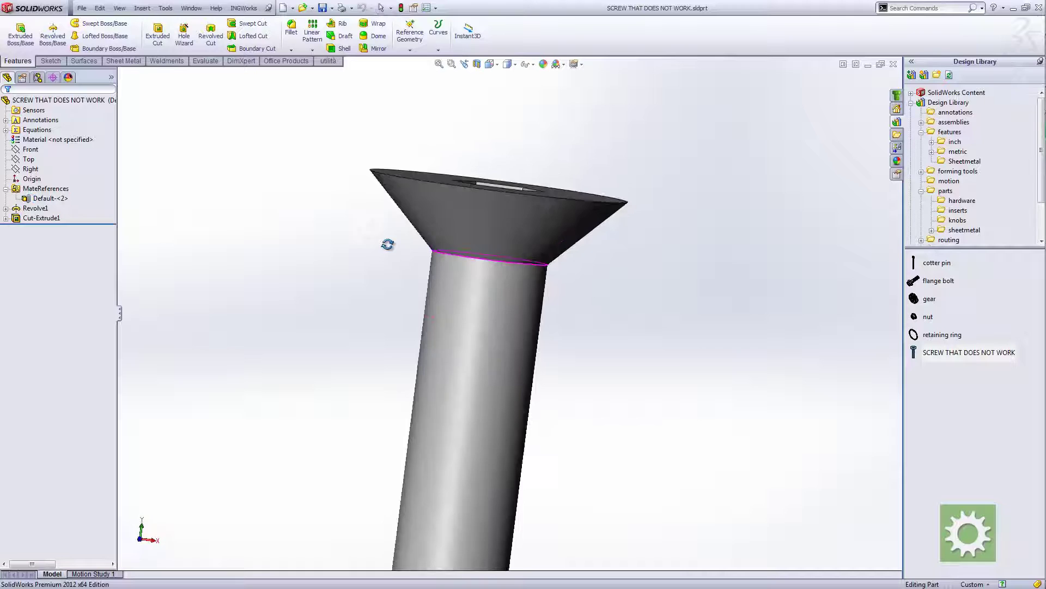
left_click(432, 215)
left_click(436, 274)
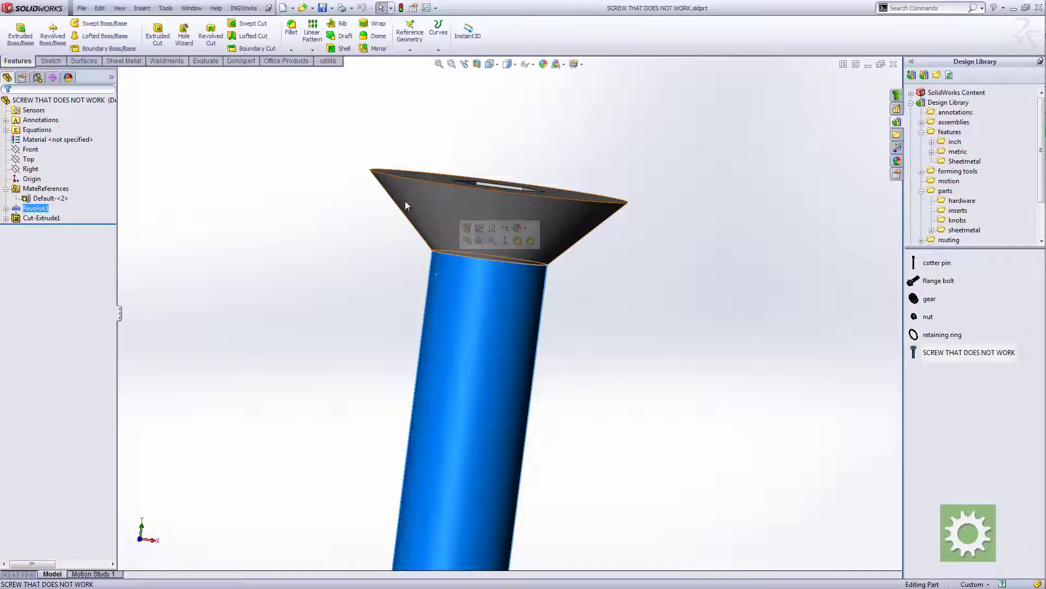
middle_click_drag(411, 228, 411, 270)
left_click(410, 271)
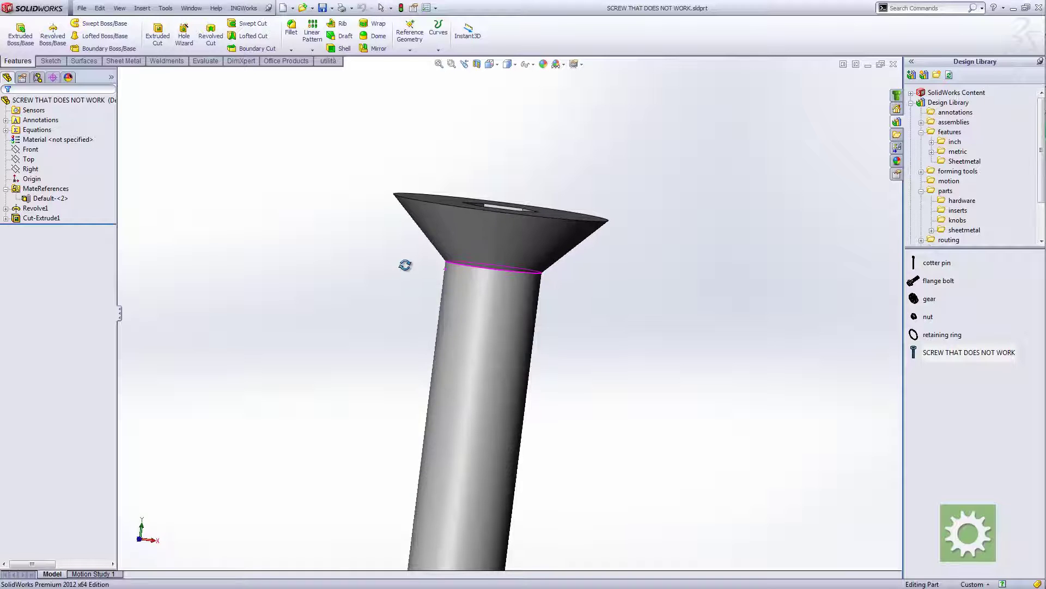
middle_click_drag(411, 291, 410, 247, "ctrl")
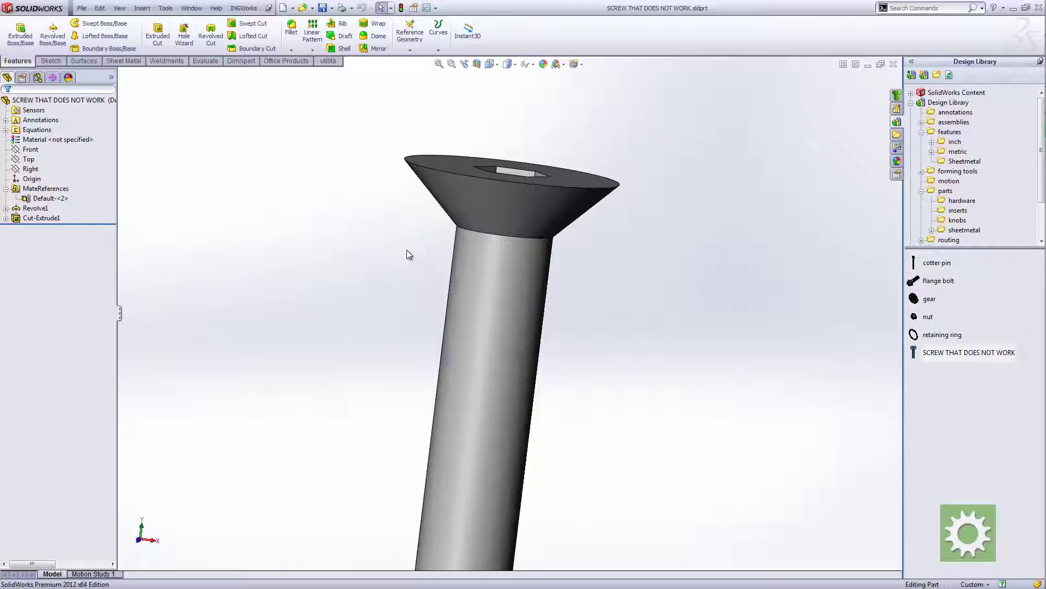
Step: Close the screw part and return to the shaft assembly
left_click(893, 64)
scroll(525, 363, "up", 3)
scroll(525, 362, "down", 3)
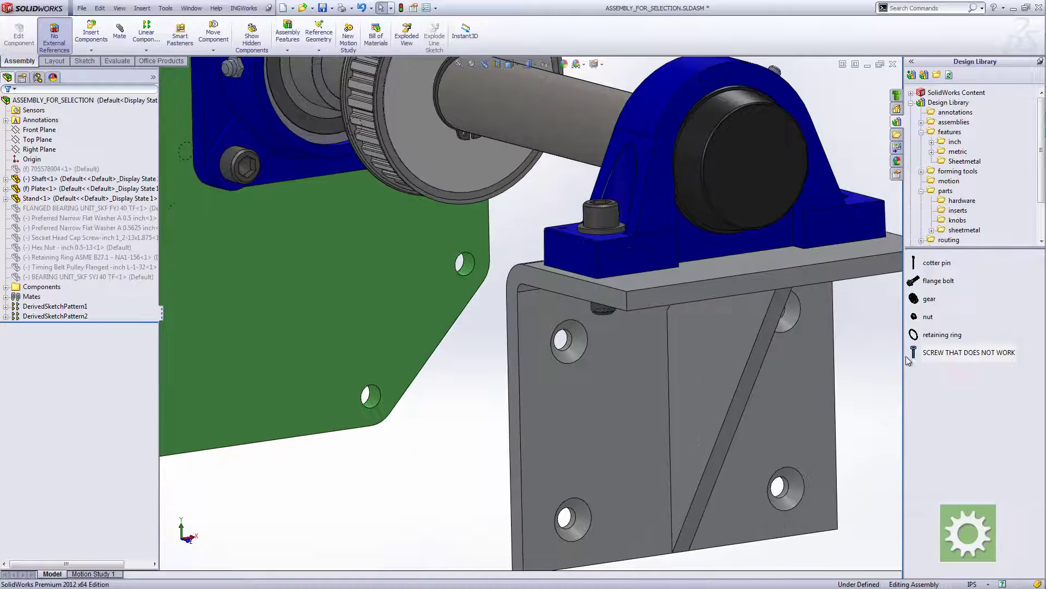
Step: Insert a test screw near the plate, delete it, and switch to the INGWorks ISO library
left_click_drag(914, 353, 854, 345)
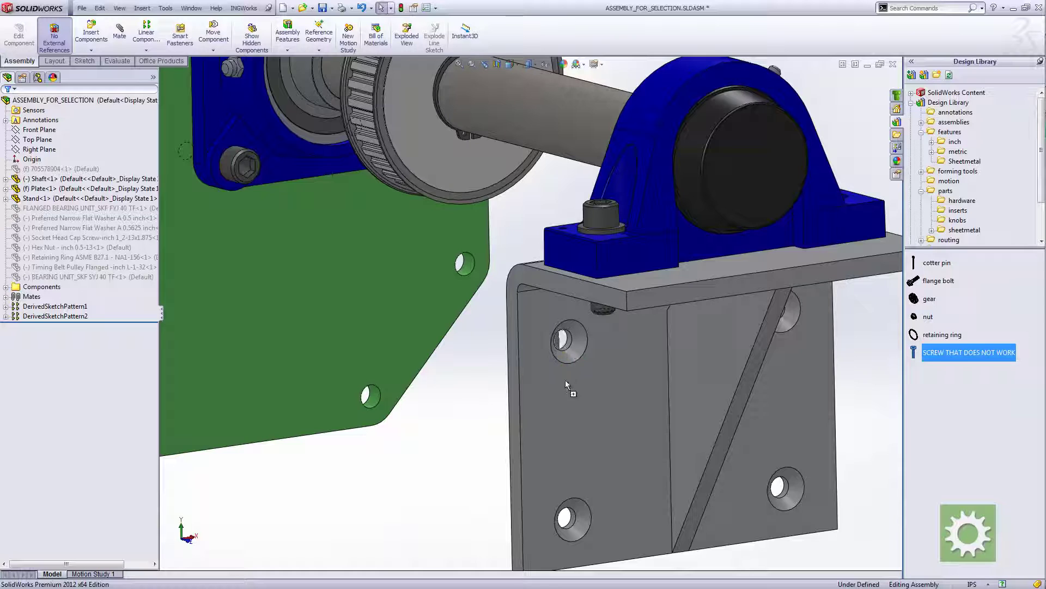
mouse_move(540, 555)
left_mouse_down()
mouse_move(530, 391)
mouse_move(440, 468)
left_mouse_up()
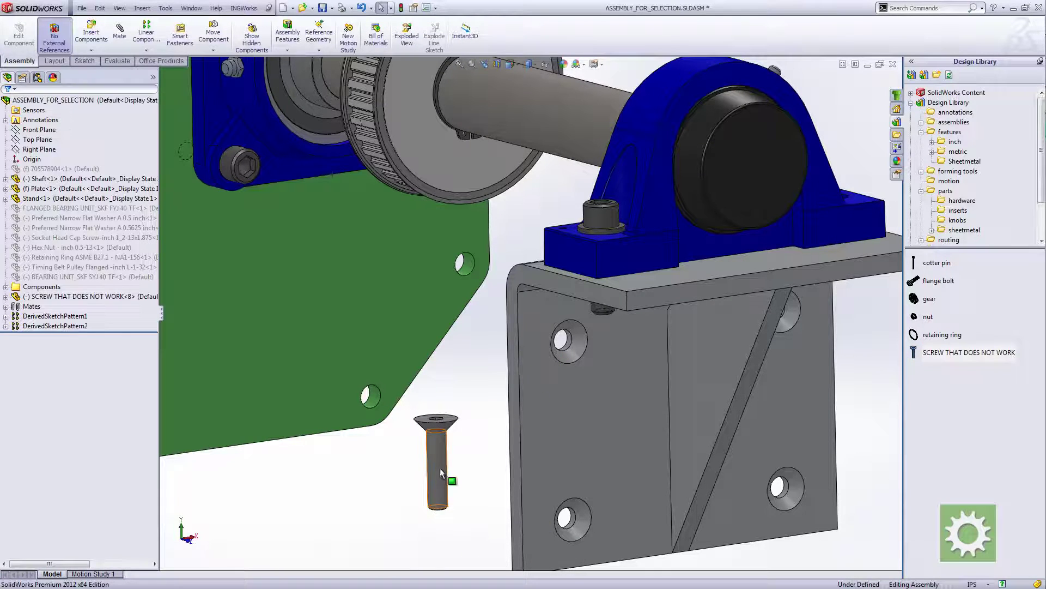
key("Delete")
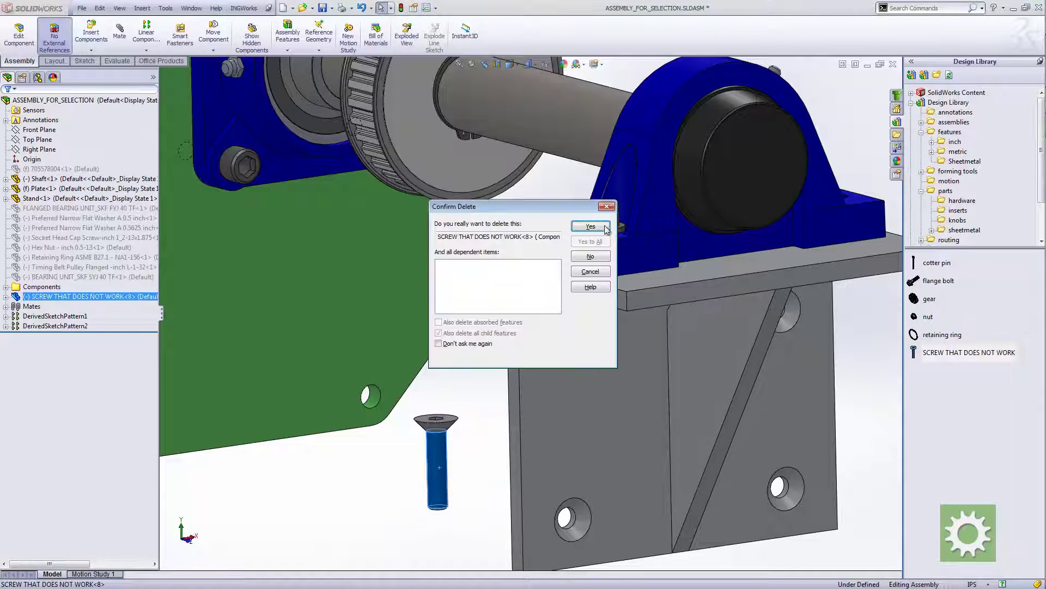
left_click(605, 227)
left_click(896, 98)
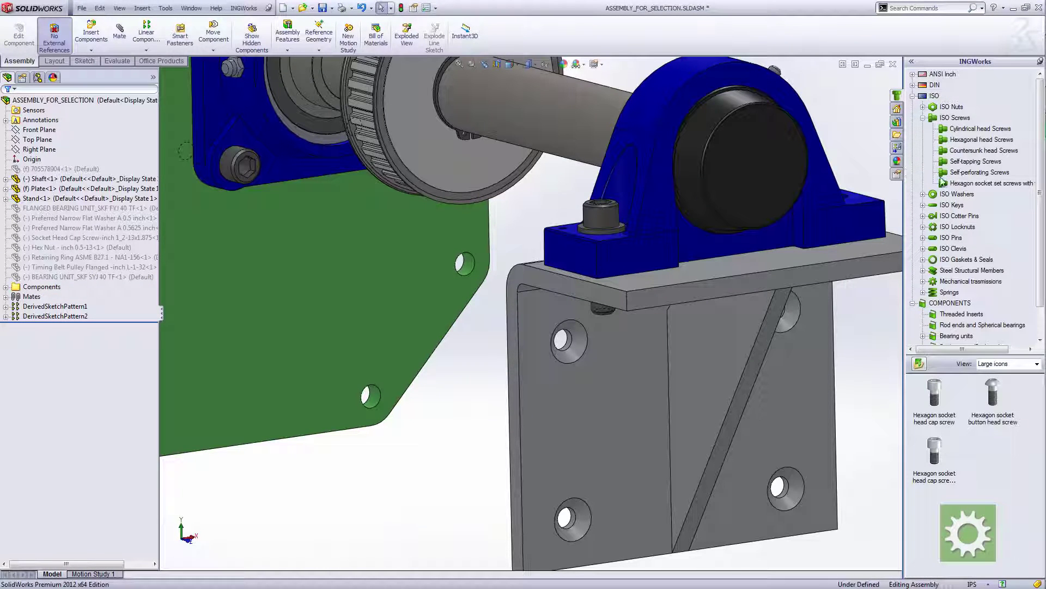
Step: Insert an ISO 10642 M10 x 40 hex socket countersunk screw into the stand's upper-left hole
left_click(962, 151)
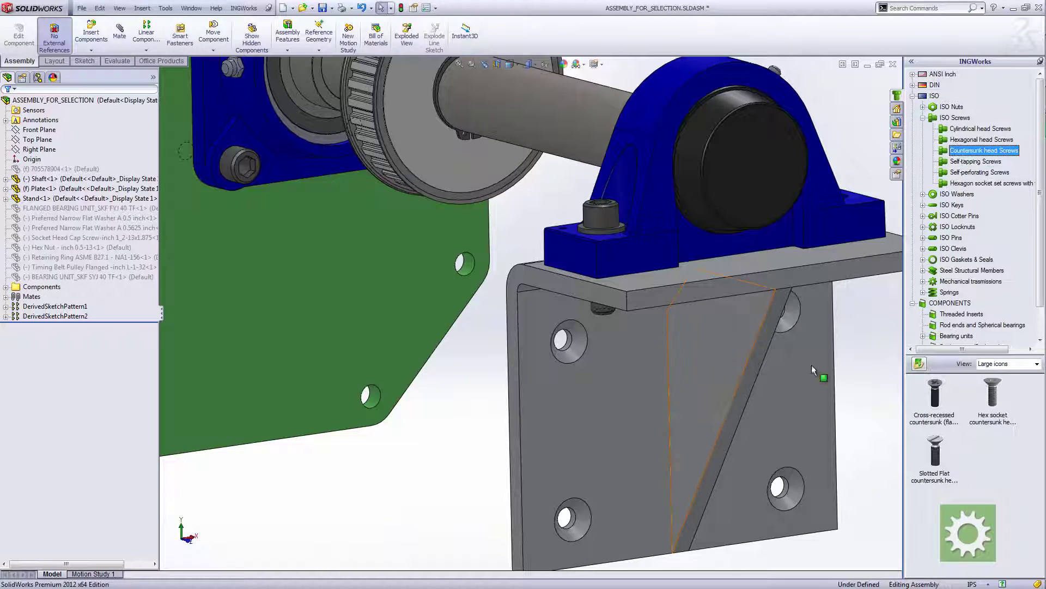
mouse_move(992, 395)
left_mouse_down()
mouse_move(599, 357)
mouse_move(588, 346)
left_mouse_up()
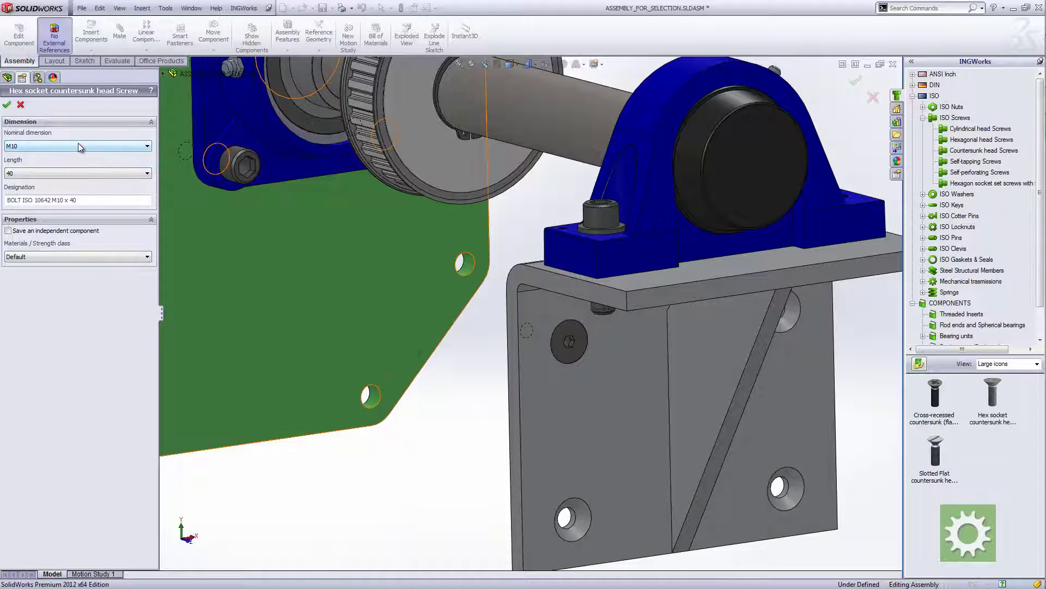
left_click(6, 104)
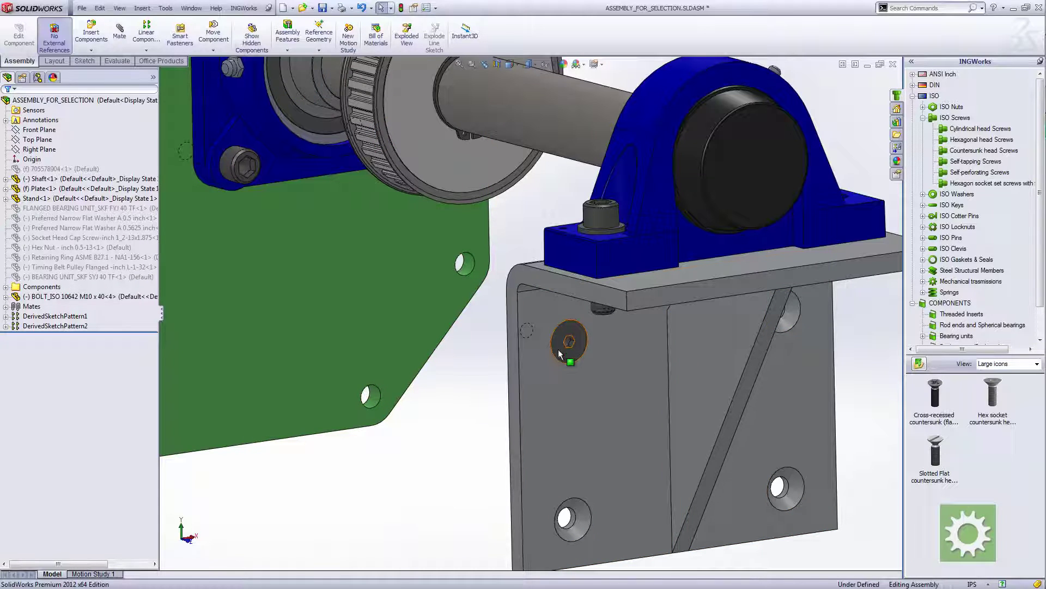
left_click(898, 123)
Step: Reopen SCREW THAT DOES NOT WORK and edit its Default-<2> mate reference
double_click(916, 353)
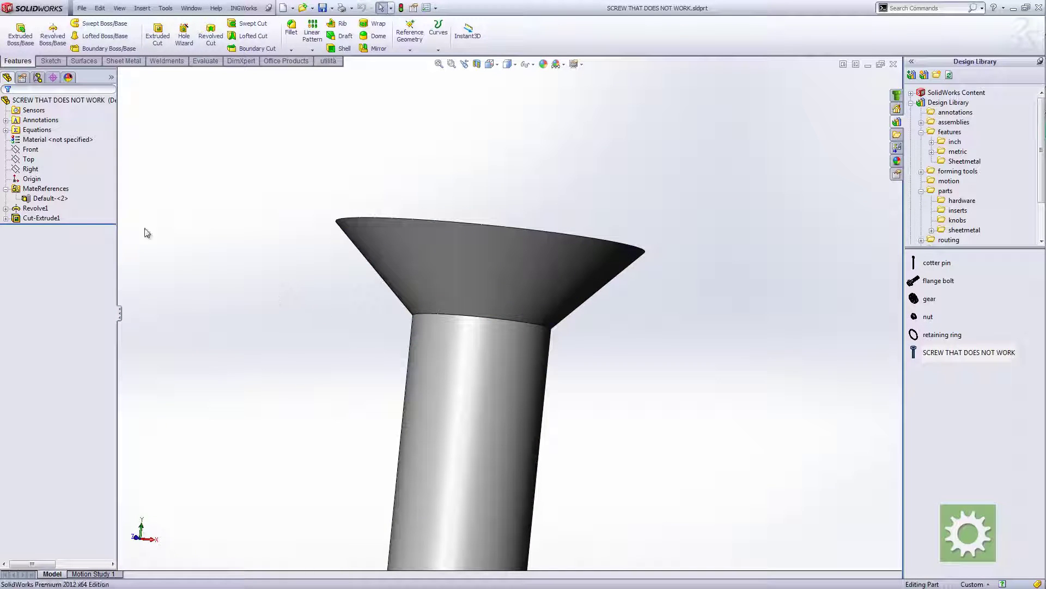
left_click(50, 198)
right_click(51, 199)
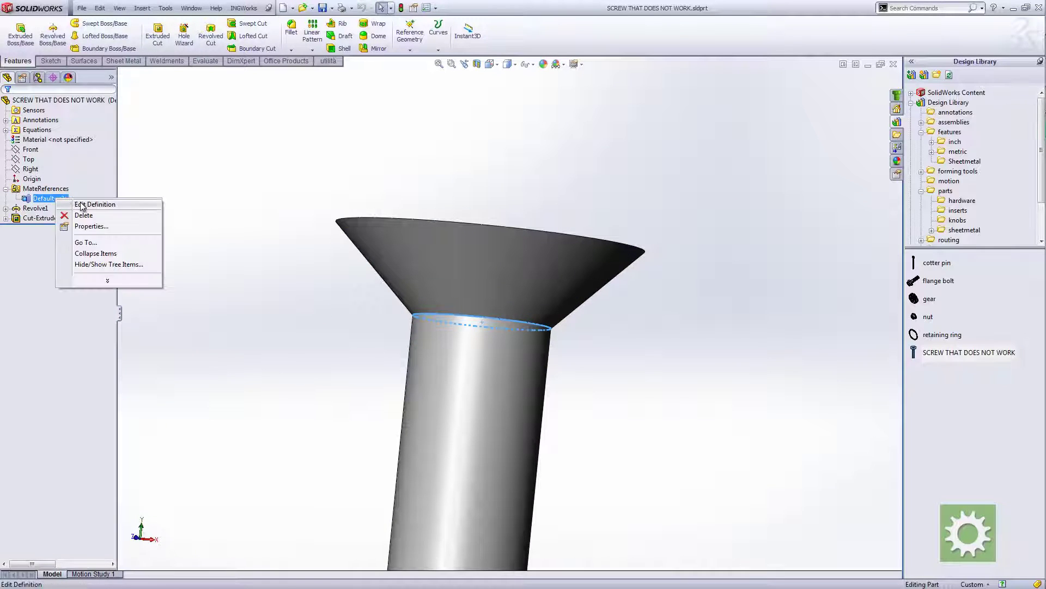
left_click(71, 206)
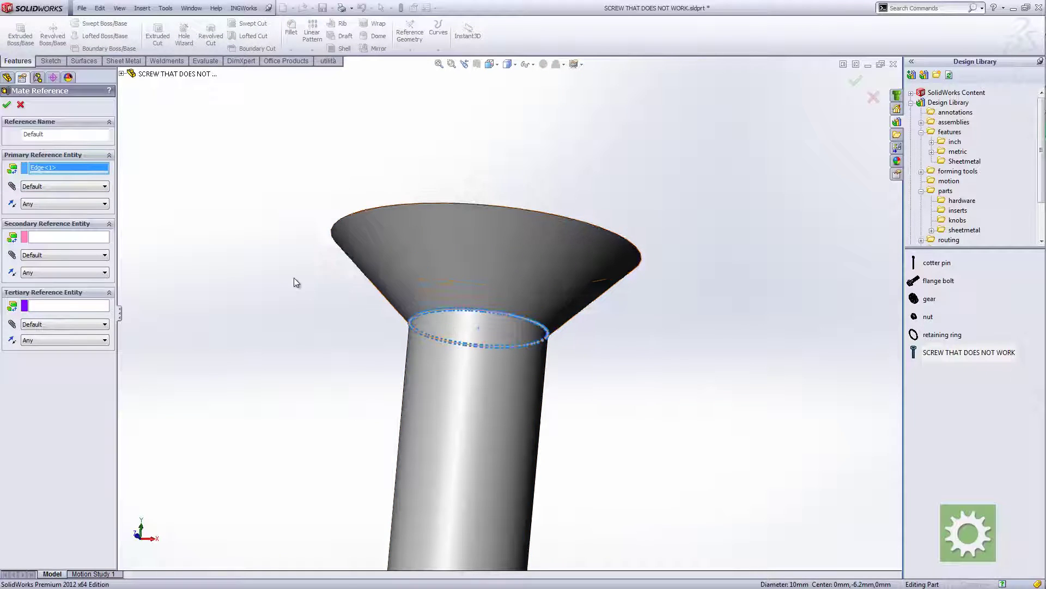
Step: Set the head's circular edge as primary reference entity, confirm, and save the part
mouse_move(294, 281)
middle_mouse_down()
mouse_move(283, 355)
mouse_move(313, 286)
middle_mouse_up()
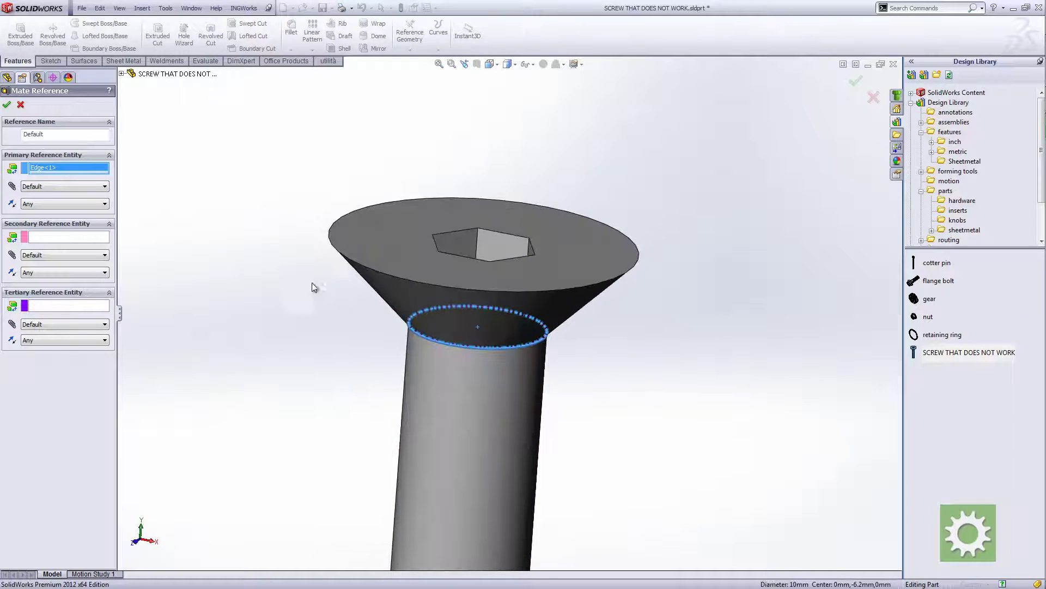
left_click(332, 244)
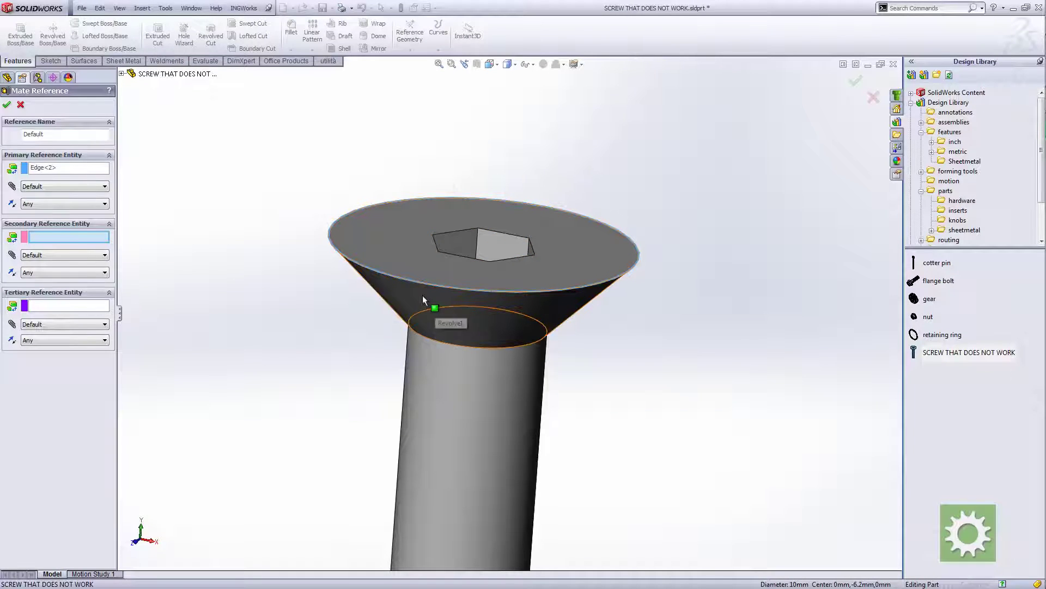
middle_click_drag(423, 296, 415, 294)
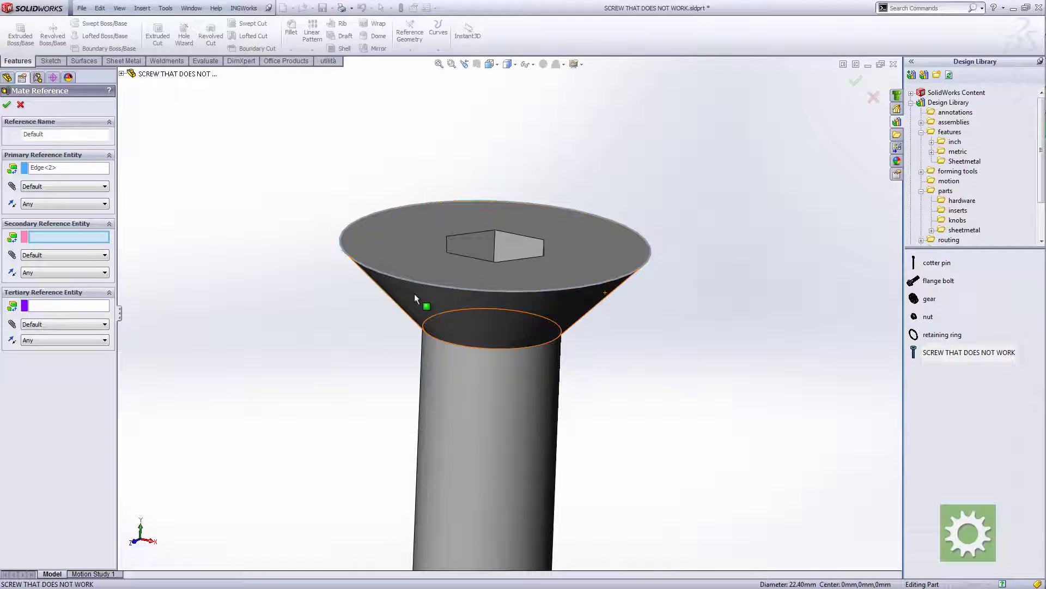
middle_click_drag(414, 293, 385, 265)
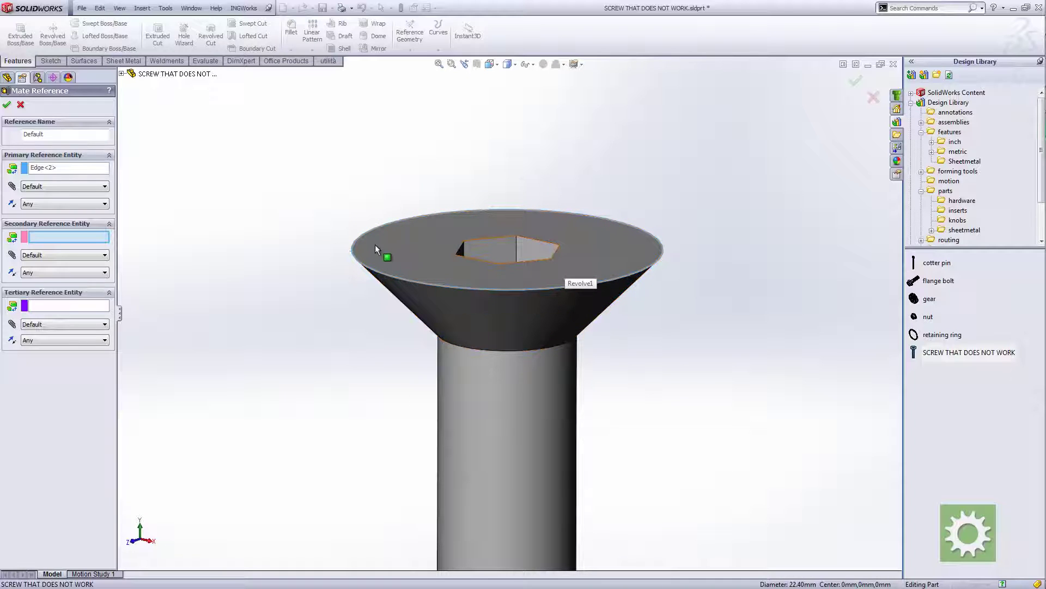
left_click(7, 105)
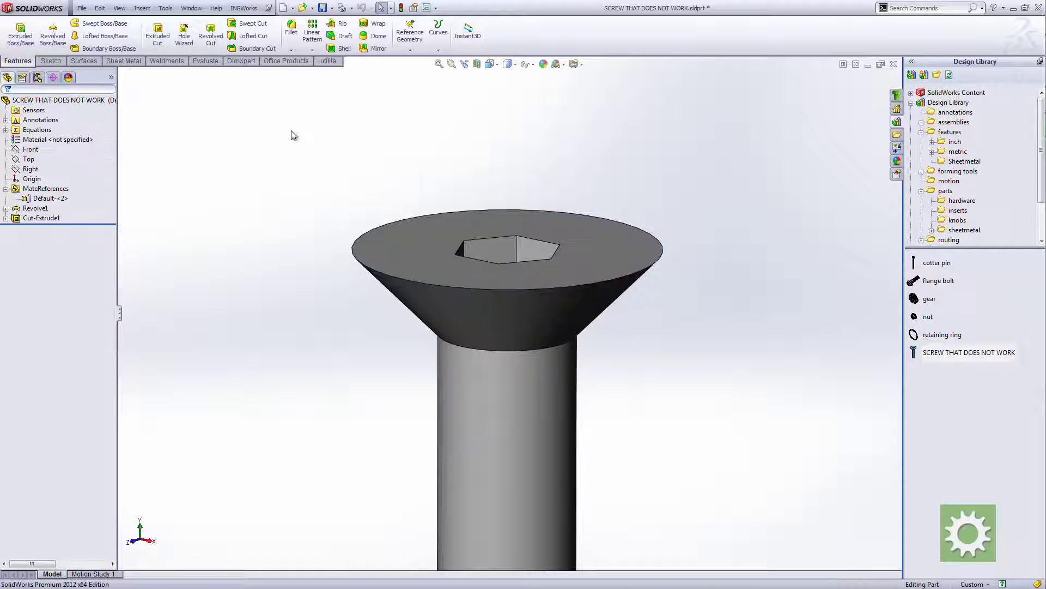
left_click(325, 8)
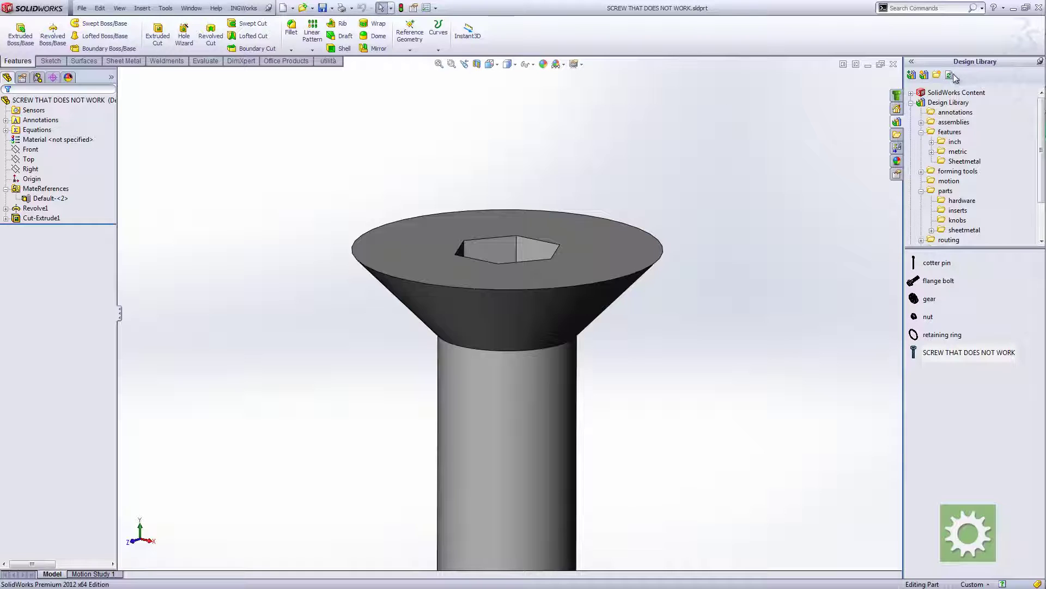
Step: In ASSEMBLY_FOR_SELECTION, refresh the library and drop SCREW THAT DOES NOT WORK into a hole
key("ctrl+Tab")
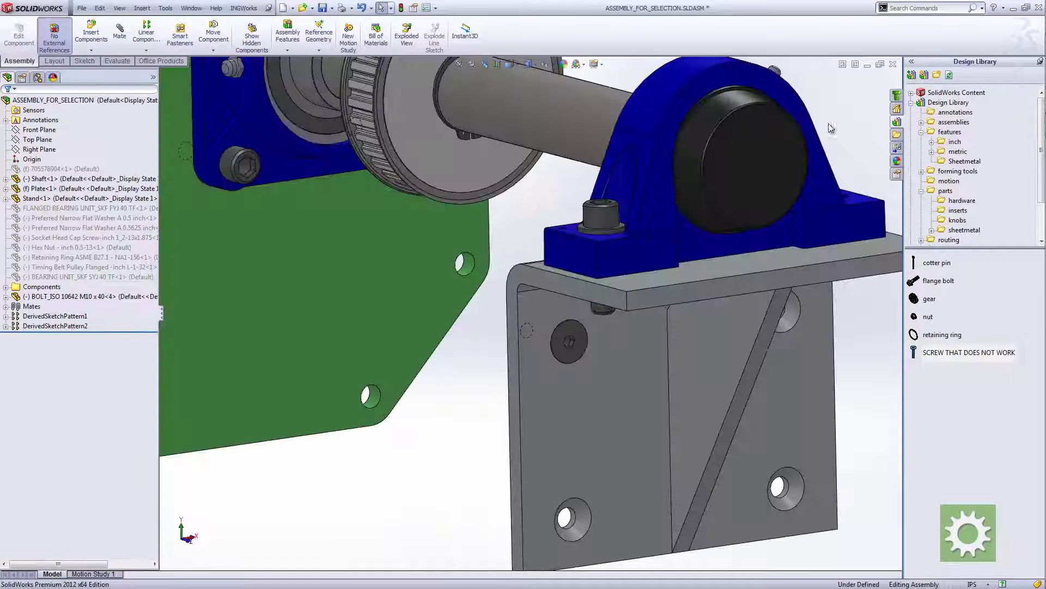
left_click(950, 76)
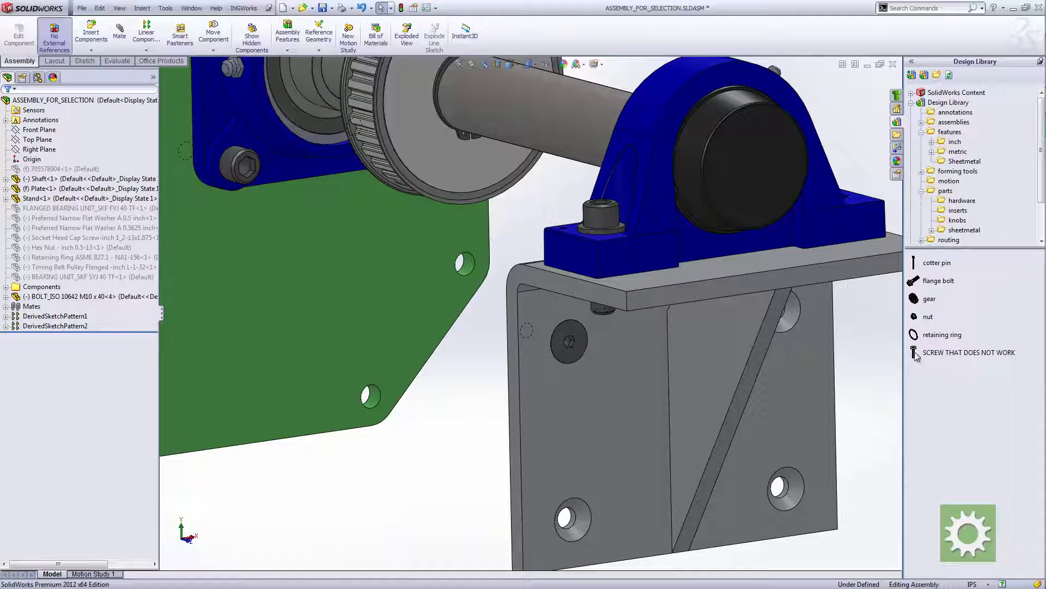
left_click_drag(916, 356, 587, 517)
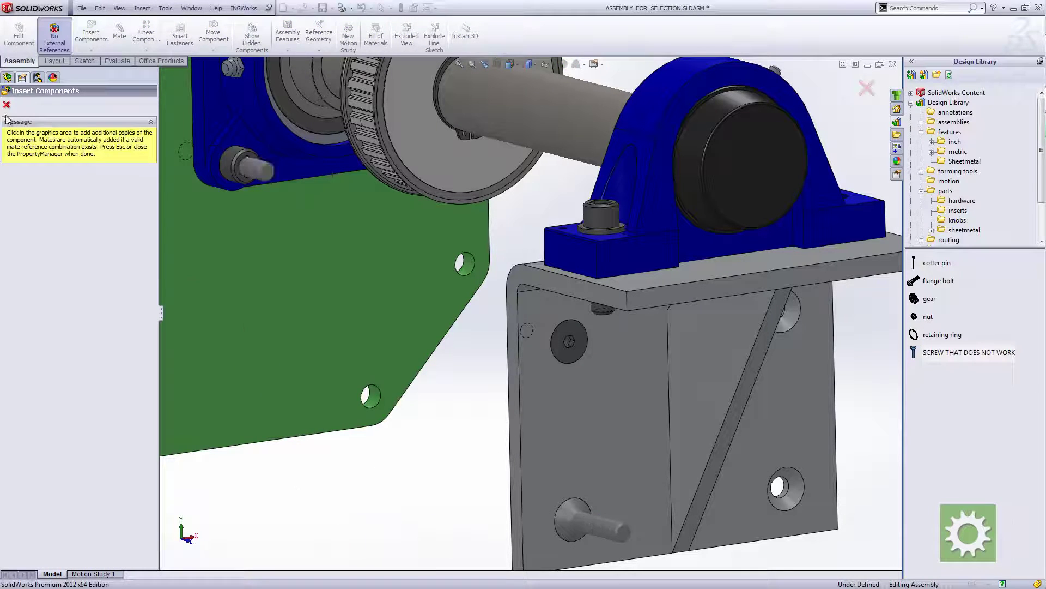
left_click(11, 88)
Step: Orbit, fit and zoom the assembly to view the inserted screw
middle_click_drag(551, 482, 512, 470)
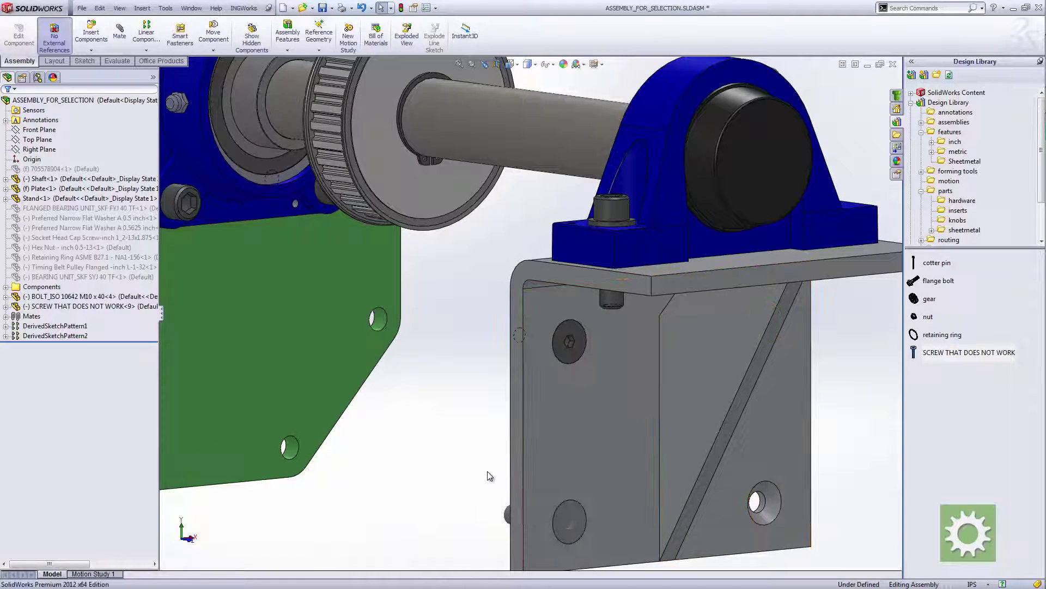
key("f")
scroll(455, 363, "down", 5)
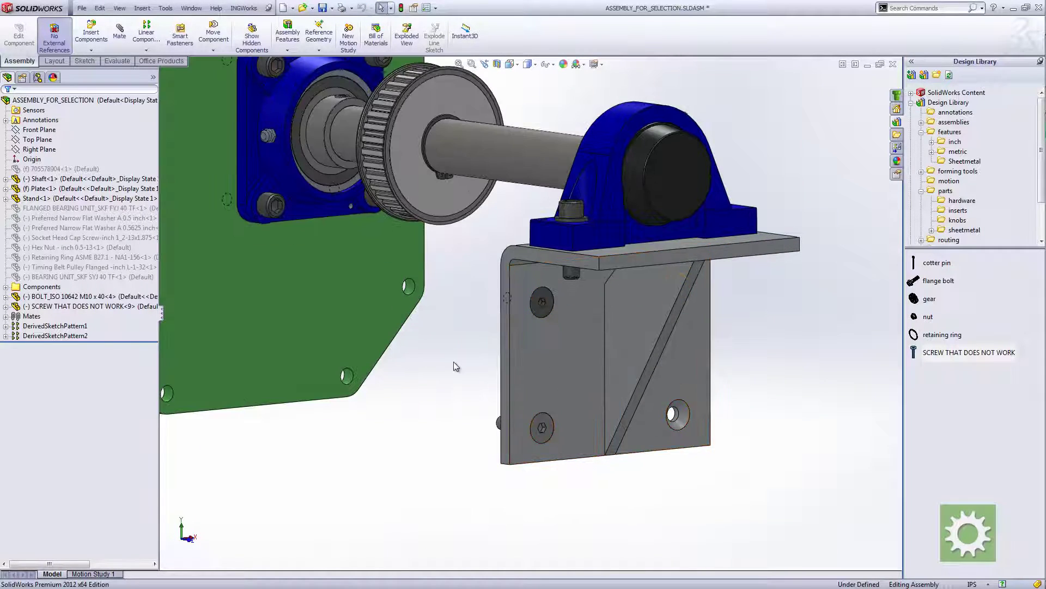
middle_click_drag(456, 365, 458, 374)
key("f")
scroll(491, 246, "down", 3)
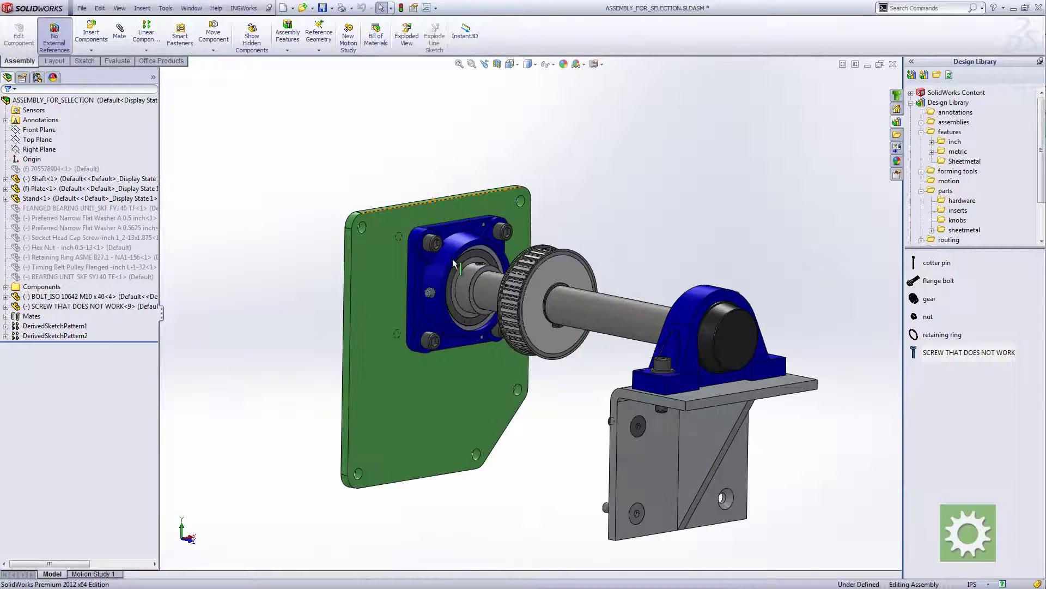
scroll(537, 288, "down", 3)
scroll(599, 233, "down", 2)
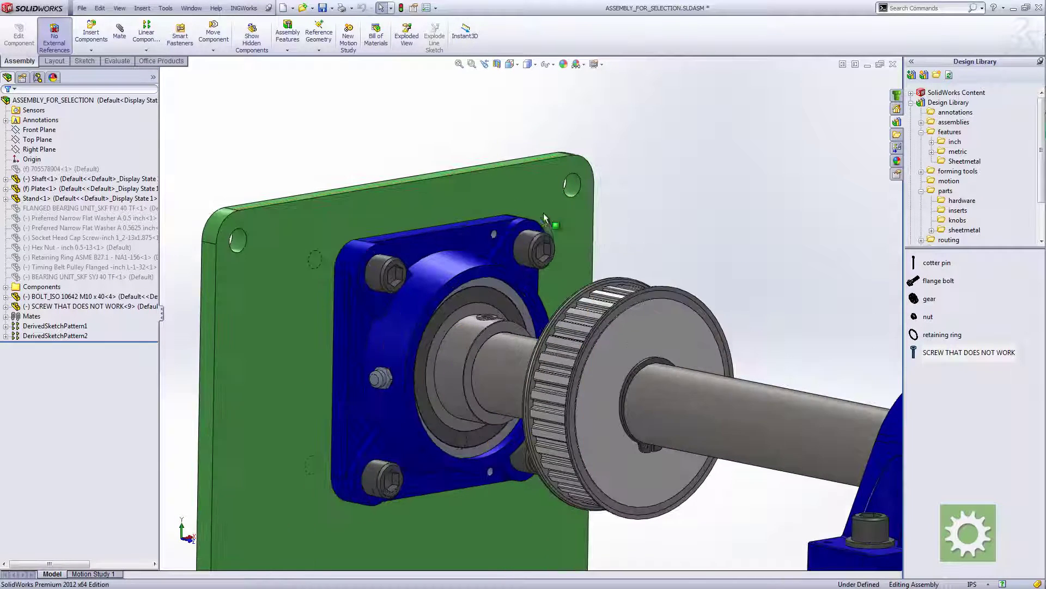
scroll(599, 233, "down", 2)
scroll(478, 212, "up", 2)
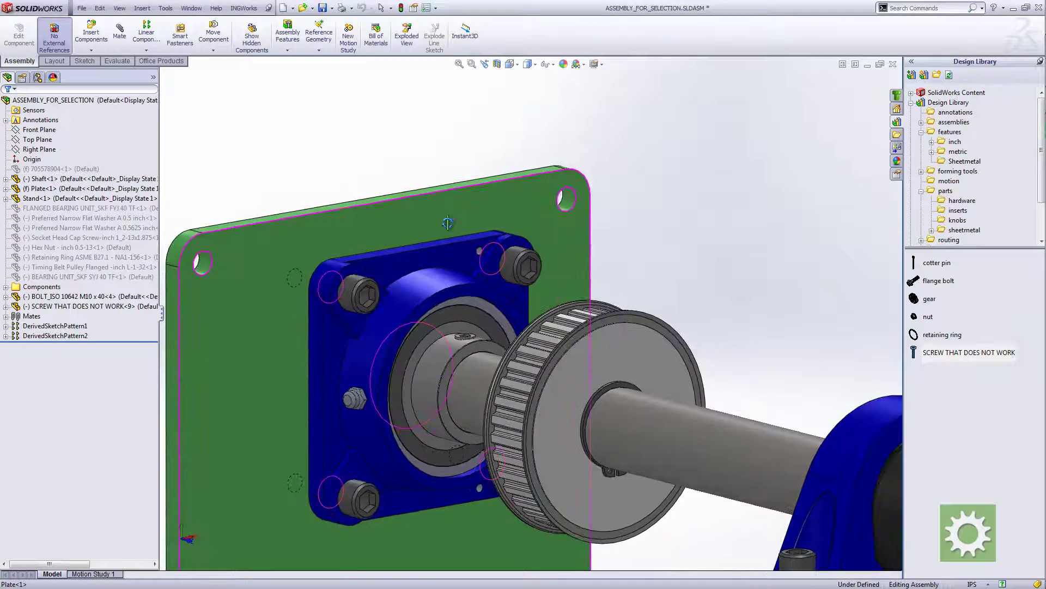
scroll(412, 250, "up", 1)
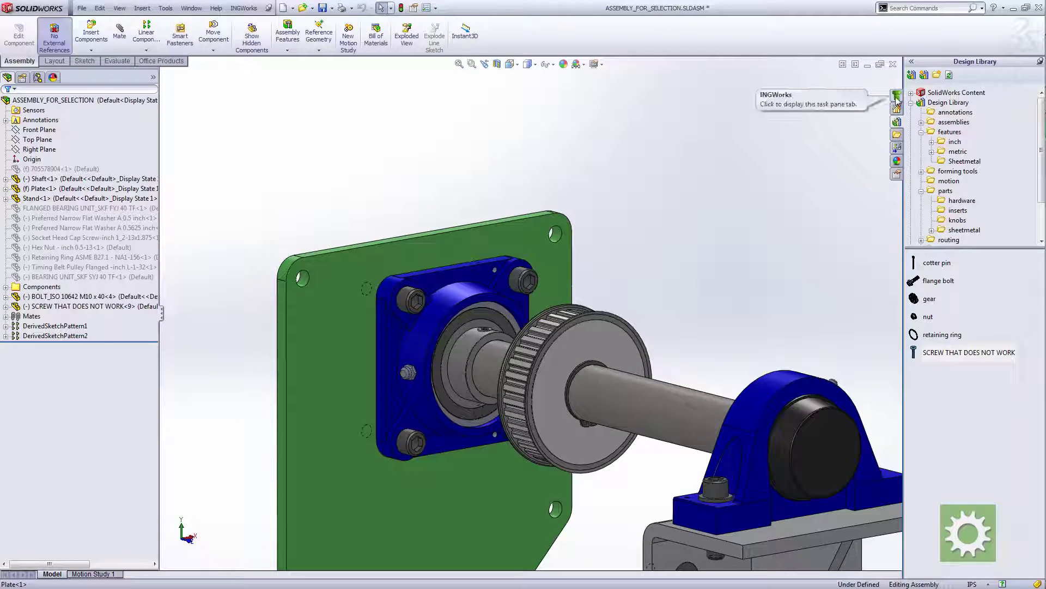
Step: Insert an ISO 4762 M10 x 45 hexagon socket head cap screw into the plate's top-right hole
left_click(897, 122)
left_click(954, 129)
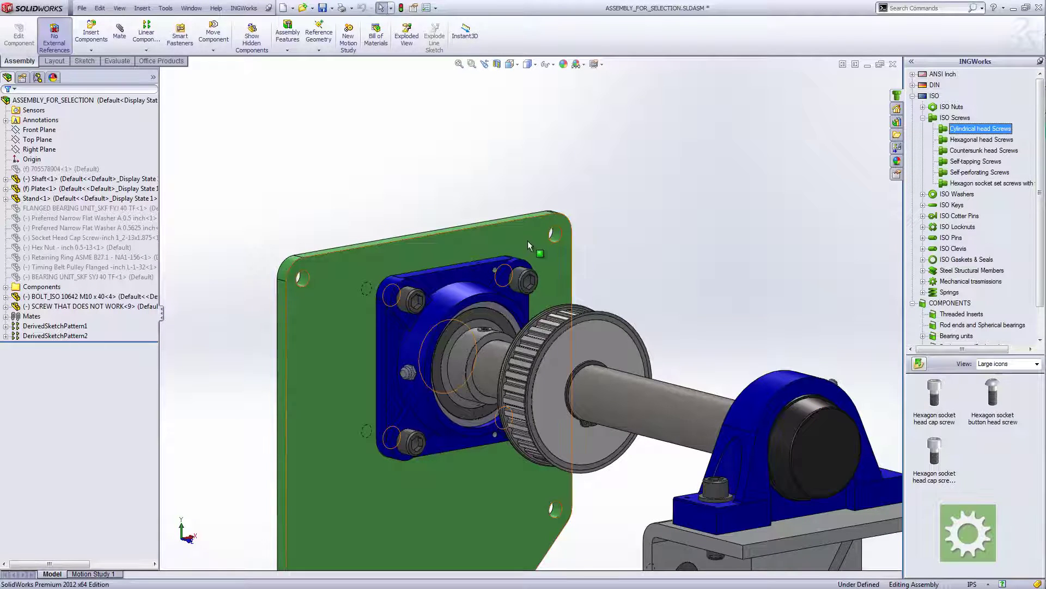
scroll(528, 240, "down", 3)
left_click(948, 404)
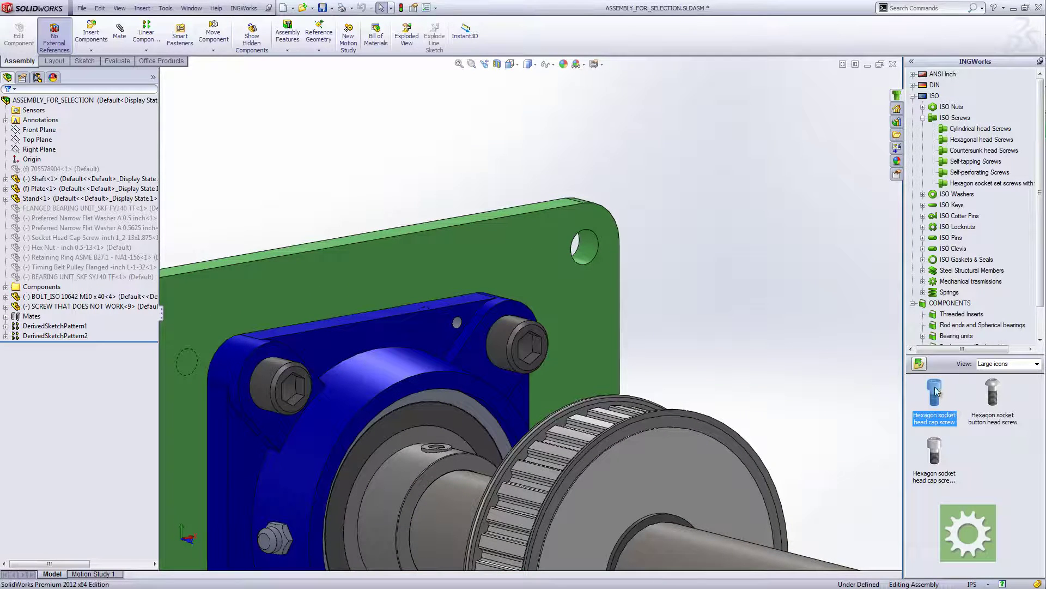
left_click_drag(936, 391, 591, 237)
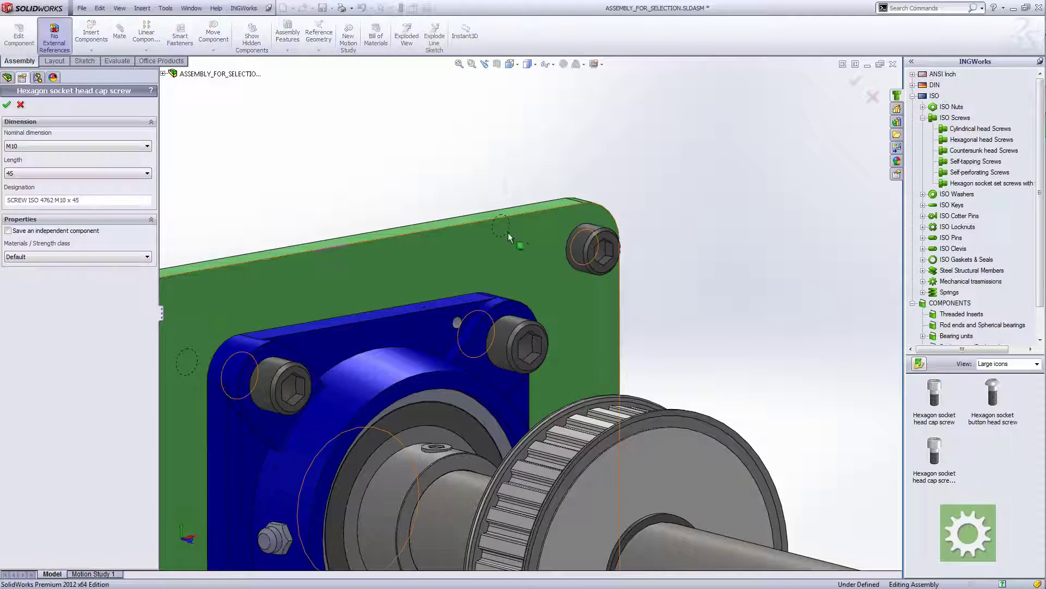
mouse_move(510, 237)
middle_mouse_down()
mouse_move(603, 206)
mouse_move(378, 175)
middle_mouse_up()
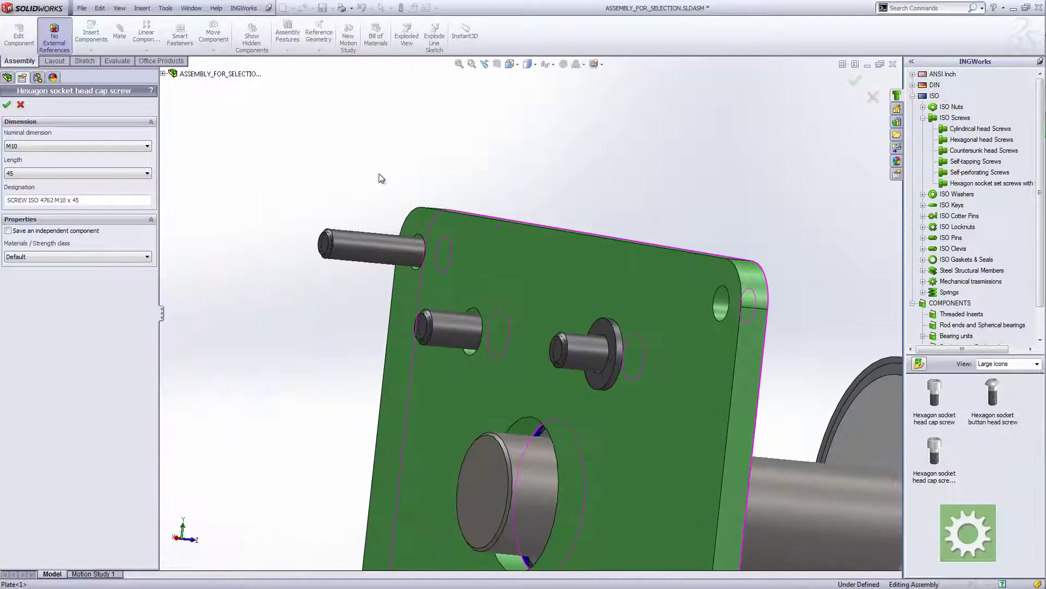
left_click(8, 105)
middle_click_drag(580, 244, 678, 248)
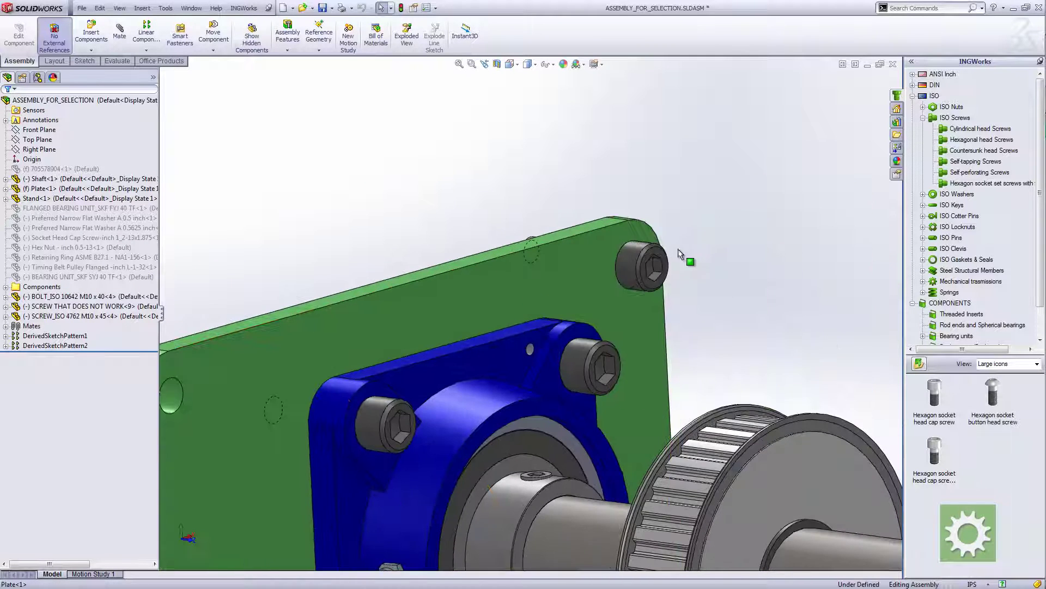
left_click(652, 262)
left_click(676, 188)
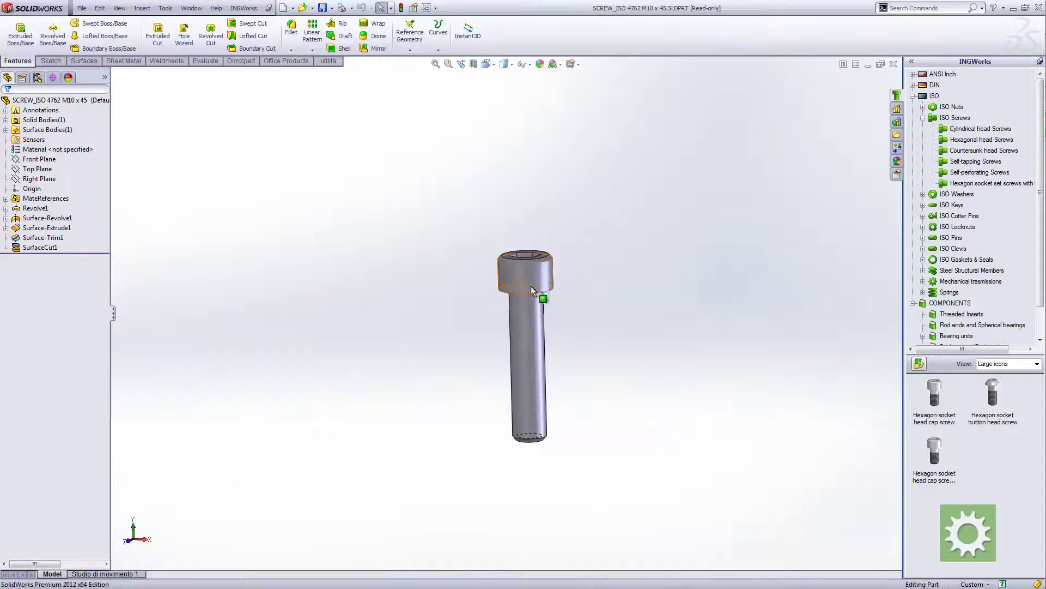
scroll(532, 289, "down", 2)
scroll(479, 292, "down", 2)
scroll(496, 275, "down", 3)
scroll(545, 325, "down", 3)
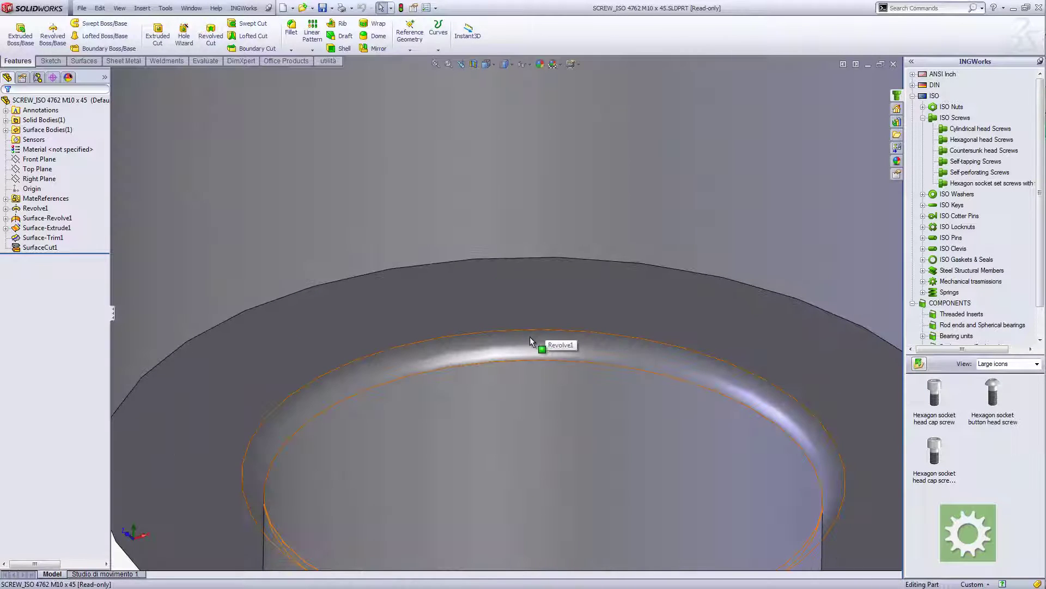
left_click(530, 338)
scroll(531, 349, "up", 2)
scroll(537, 362, "up", 2)
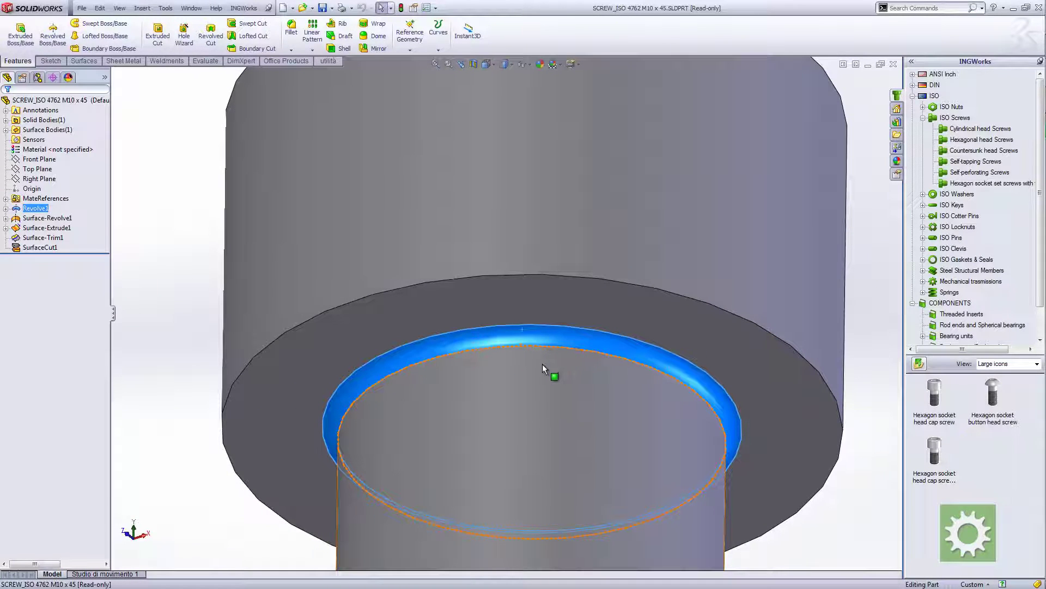
middle_click_drag(541, 364, 553, 349)
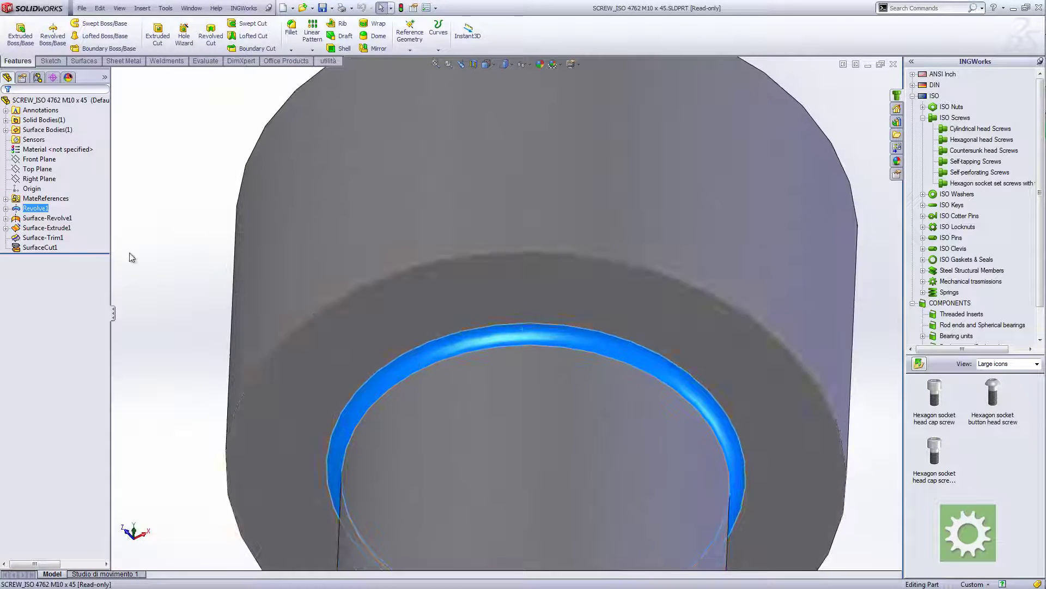
left_click(5, 198)
left_click(50, 207)
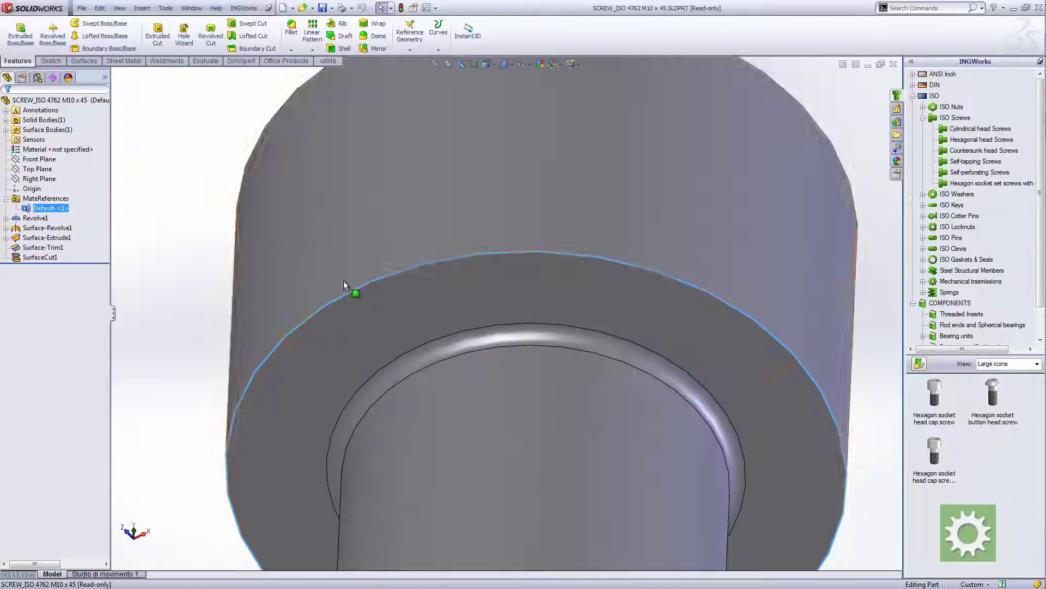
scroll(344, 284, "up", 3)
scroll(526, 316, "down", 1)
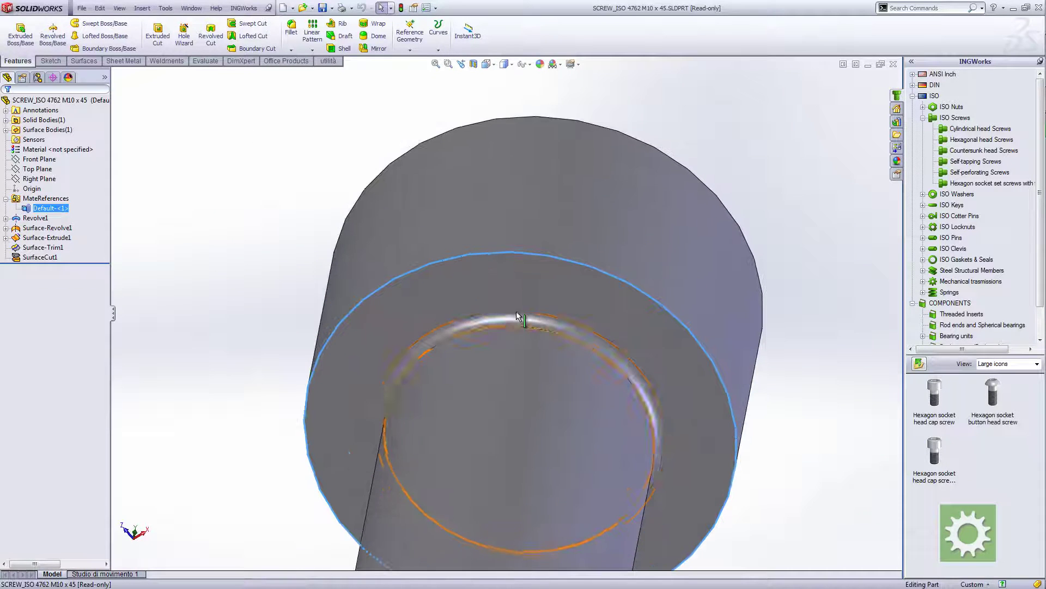
left_click(521, 256)
scroll(640, 378, "up", 1)
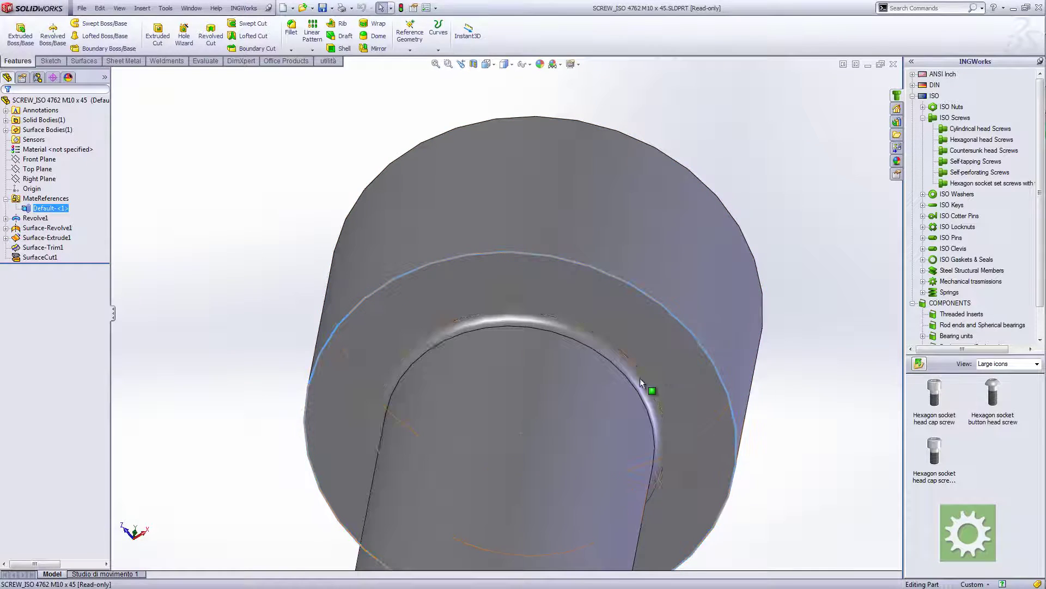
scroll(574, 385, "up", 1)
scroll(541, 375, "up", 2)
mouse_move(499, 248)
middle_mouse_down()
mouse_move(345, 299)
mouse_move(334, 234)
mouse_move(282, 267)
mouse_move(302, 235)
middle_mouse_up()
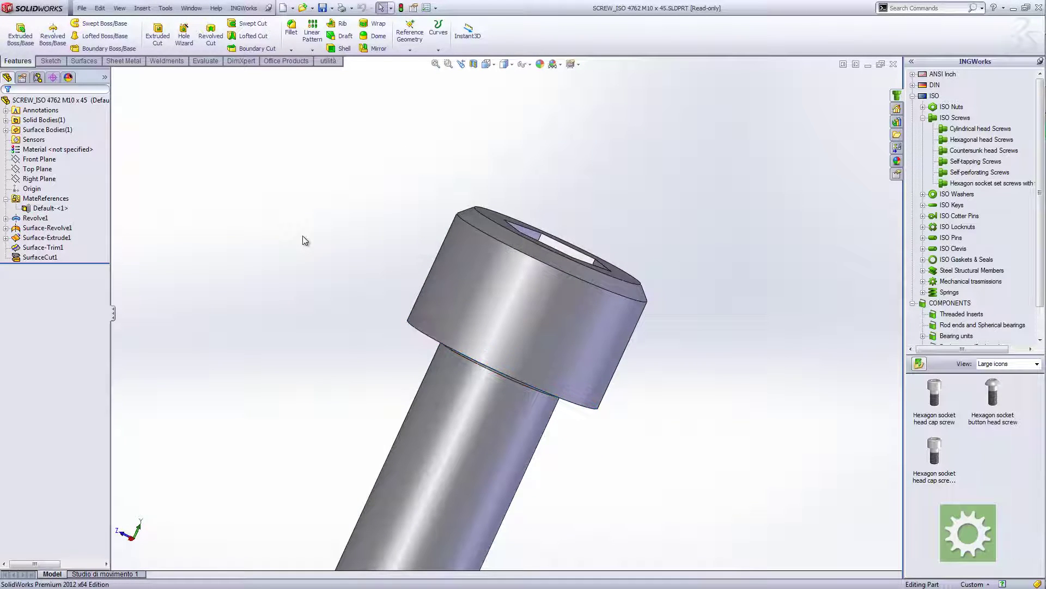
key("ctrl+Tab")
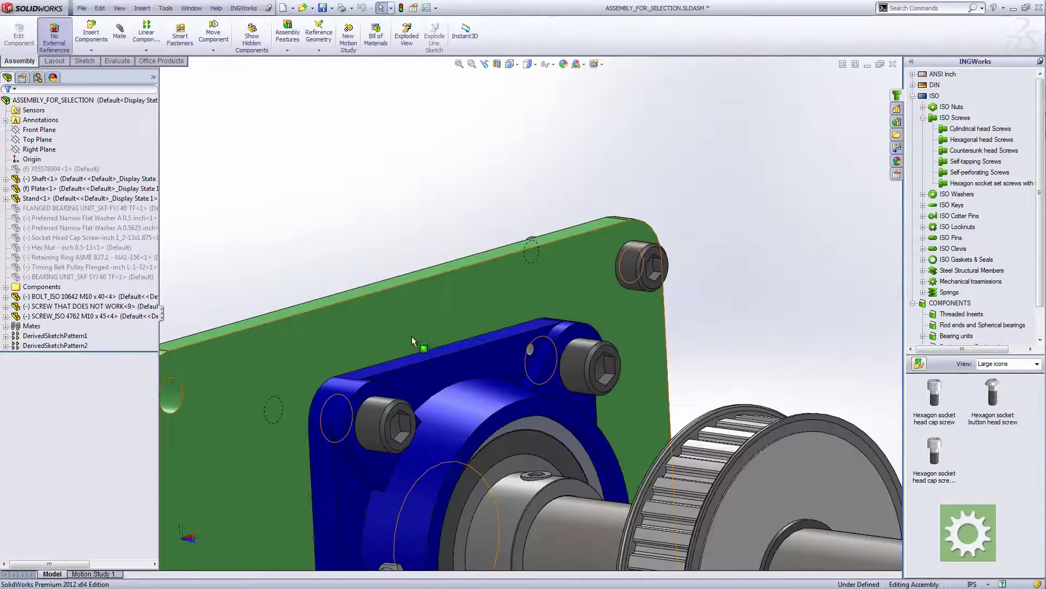
Step: Place a Design Library flange bolt, configuration M12-1.75 x 45, beside the plate's left hole
mouse_move(411, 336)
middle_mouse_down()
mouse_move(466, 357)
mouse_move(586, 364)
mouse_move(475, 295)
mouse_move(466, 320)
mouse_move(359, 265)
mouse_move(419, 235)
middle_mouse_up()
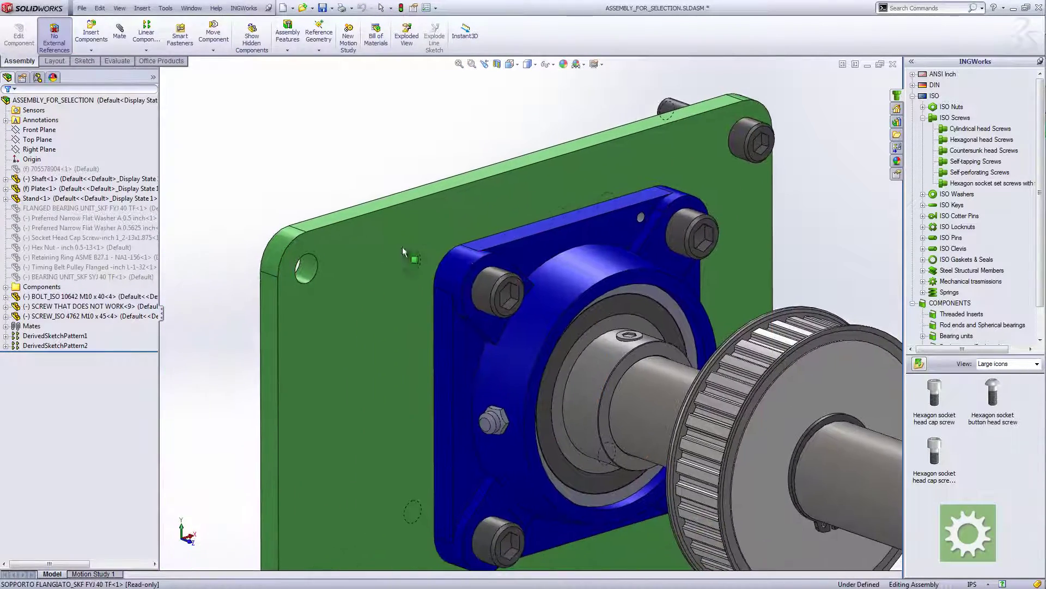
left_click(897, 122)
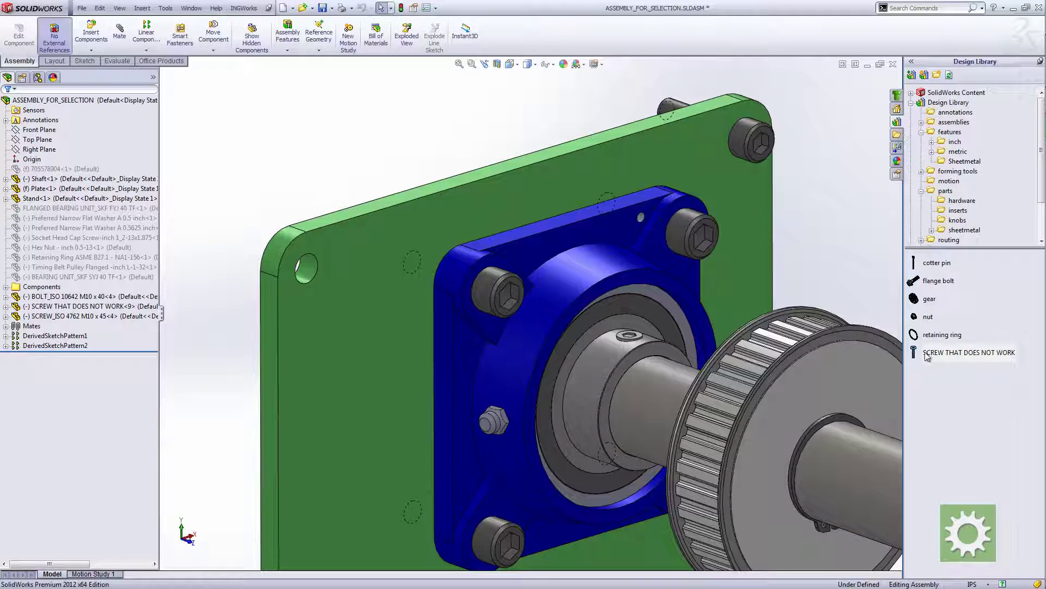
left_click_drag(938, 281, 903, 297)
scroll(273, 266, "down", 3)
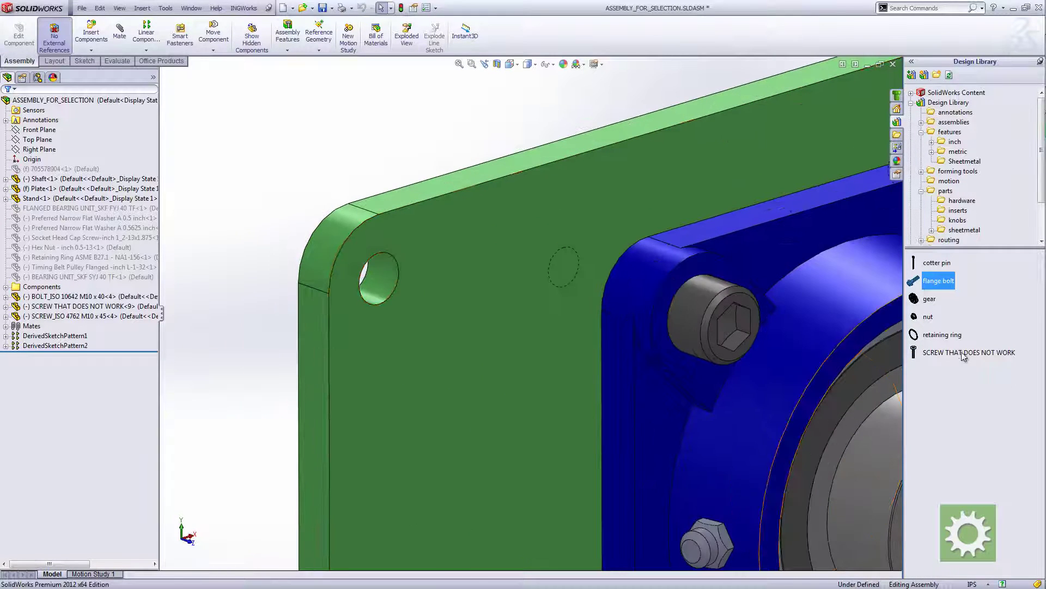
mouse_move(903, 297)
left_mouse_down()
mouse_move(364, 289)
mouse_move(393, 271)
mouse_move(382, 275)
left_mouse_up()
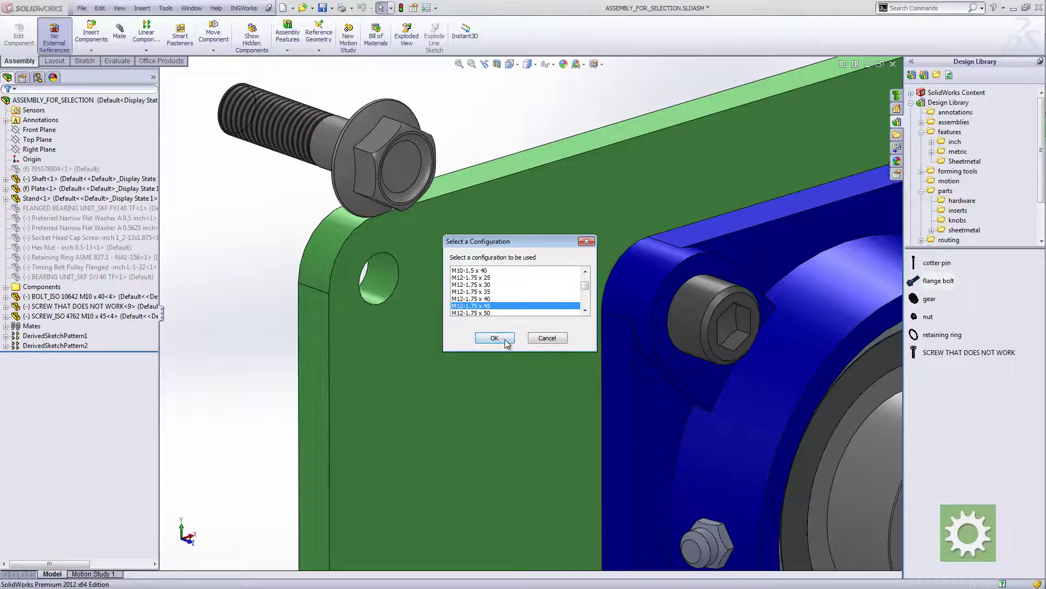
left_click(495, 338)
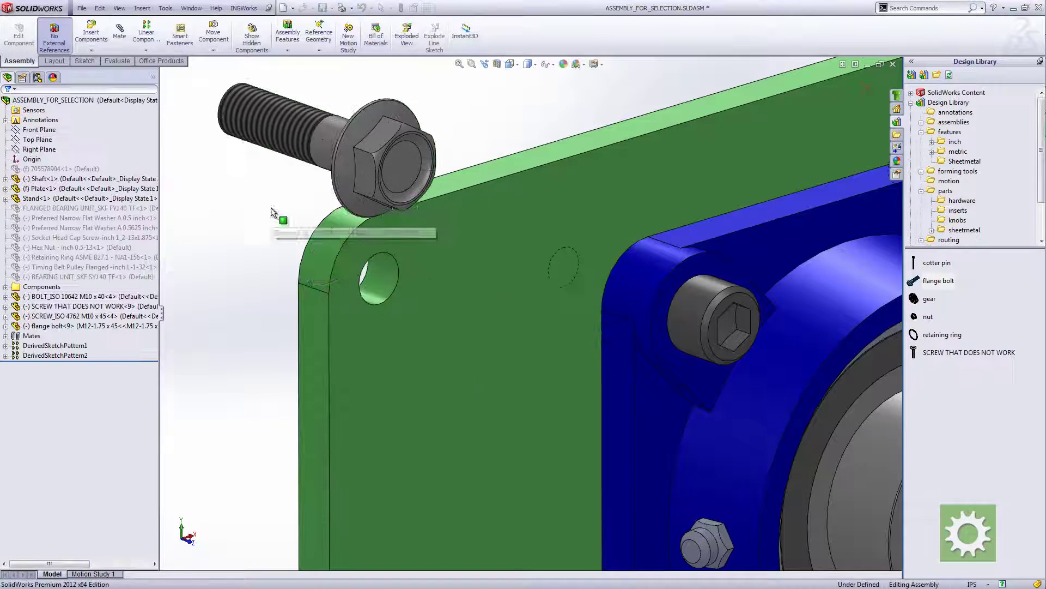
Step: Open the flange bolt as its own part and check its Default-<5> mate reference edge
left_click(329, 140)
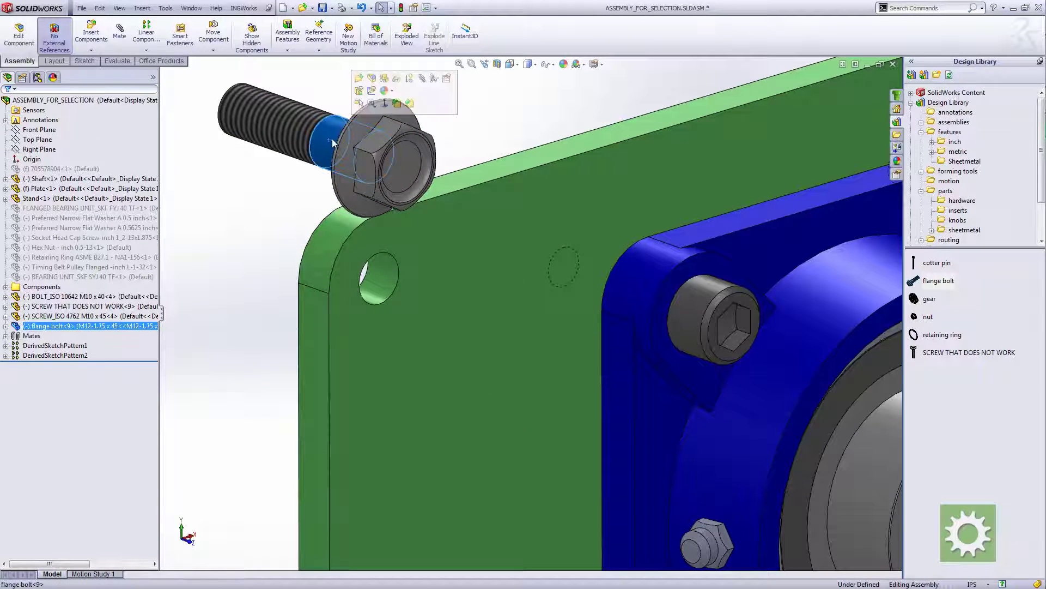
left_click(420, 201)
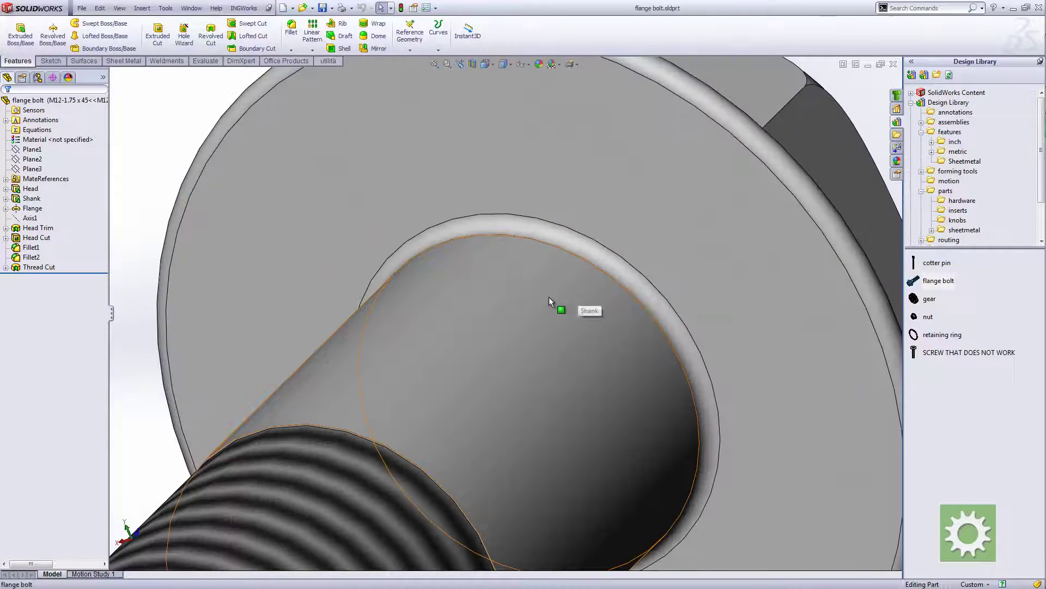
left_click(22, 179)
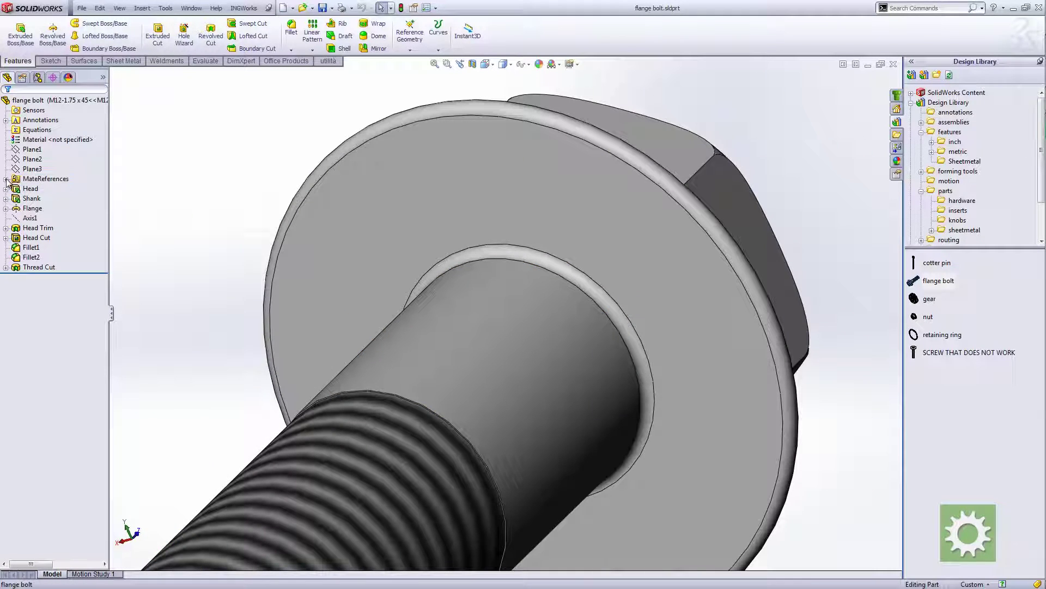
left_click(5, 179)
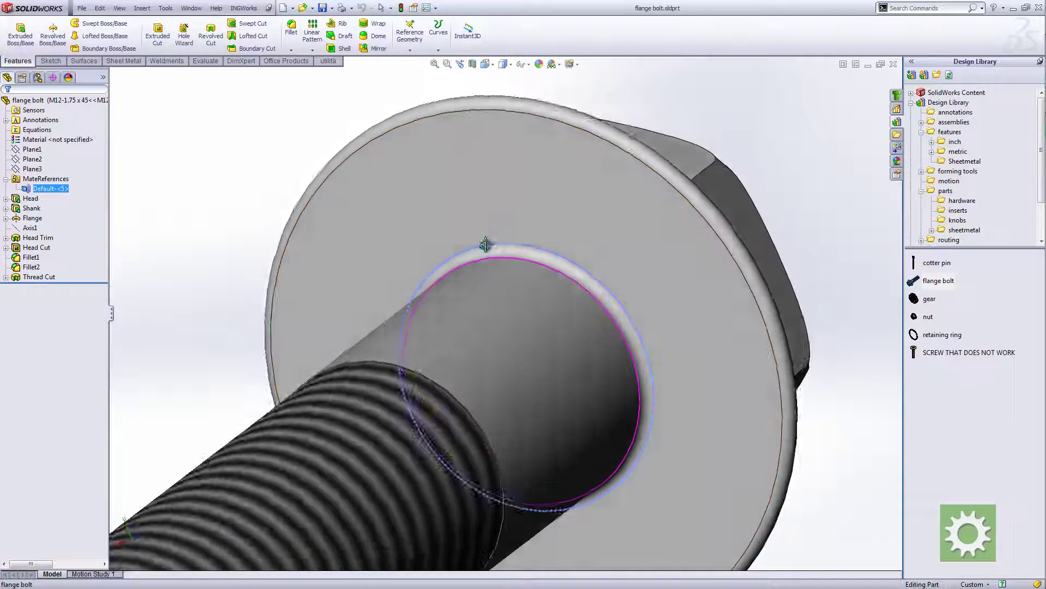
middle_click_drag(484, 244, 507, 265)
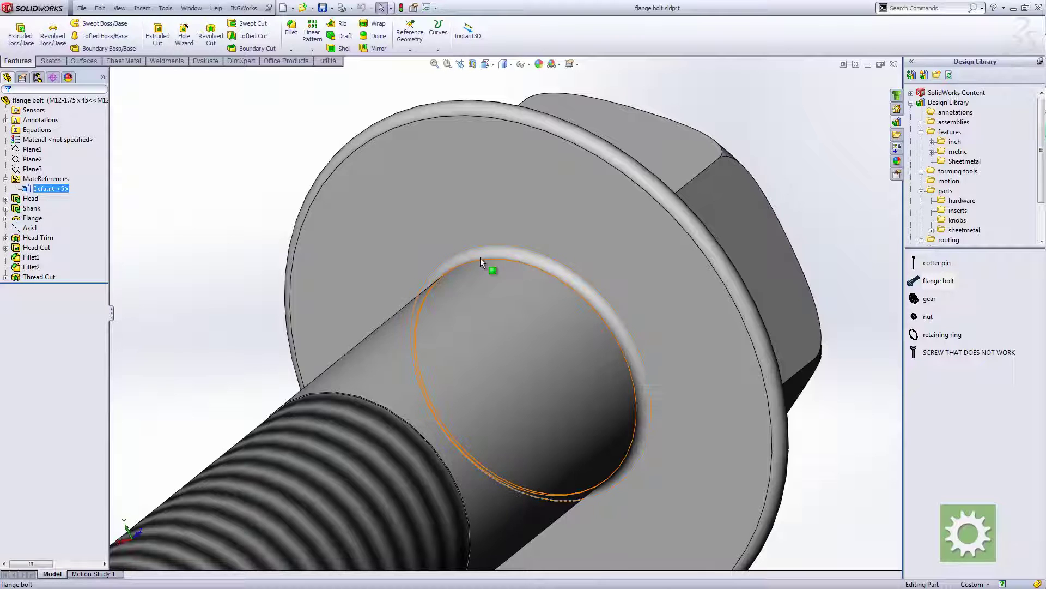
middle_click_drag(492, 254, 496, 250)
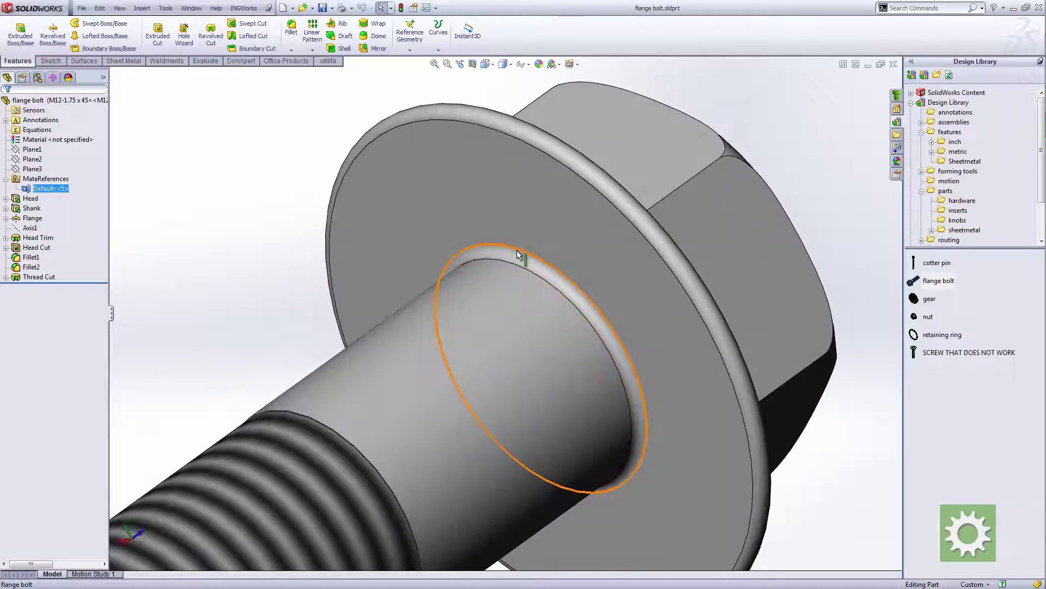
left_click(276, 245)
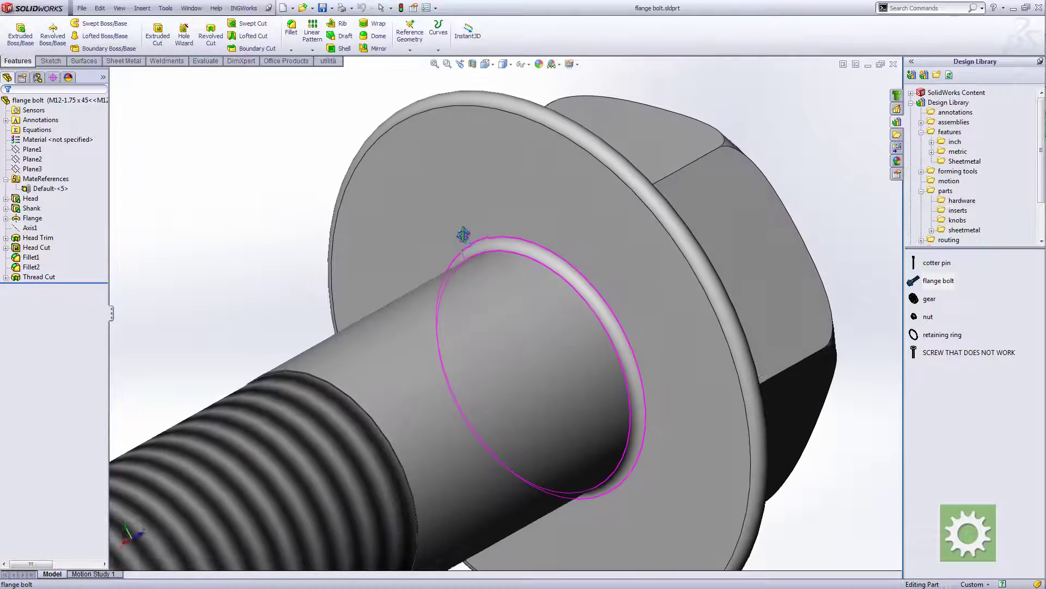
Step: Orbit to the flange underside, select that face, and fit the bolt in view
middle_click_drag(467, 234, 499, 156)
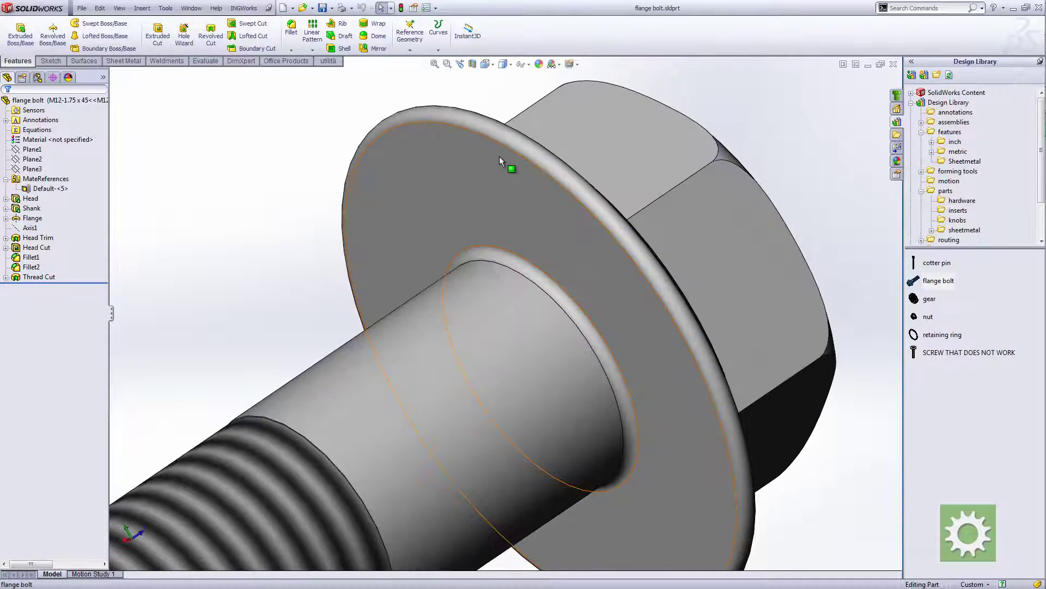
left_click(501, 158)
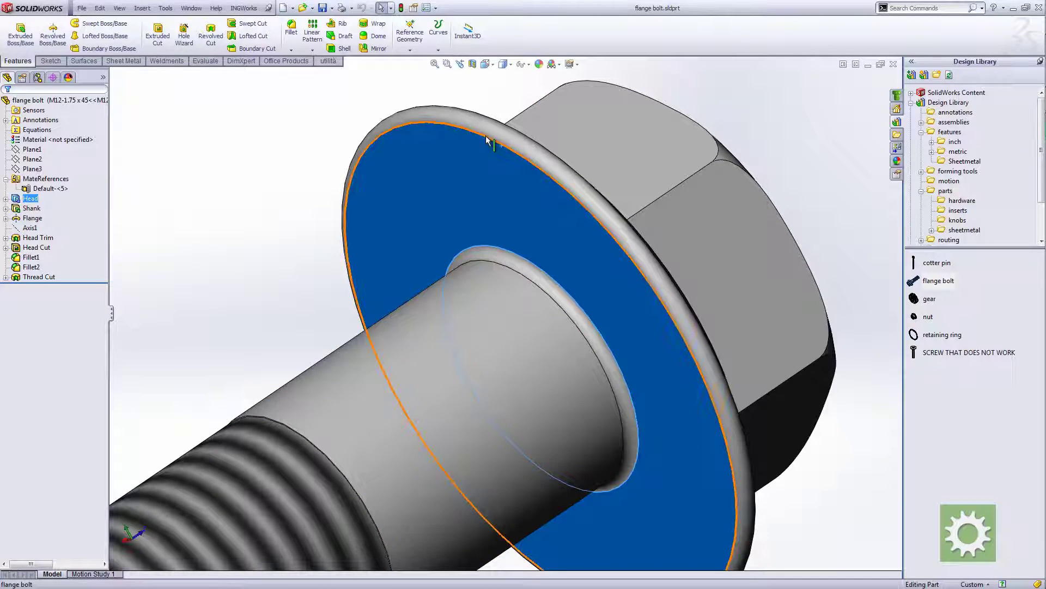
key("Escape")
mouse_move(486, 169)
middle_mouse_down()
mouse_move(541, 148)
mouse_move(479, 175)
mouse_move(479, 152)
middle_mouse_up()
key("ctrl+7")
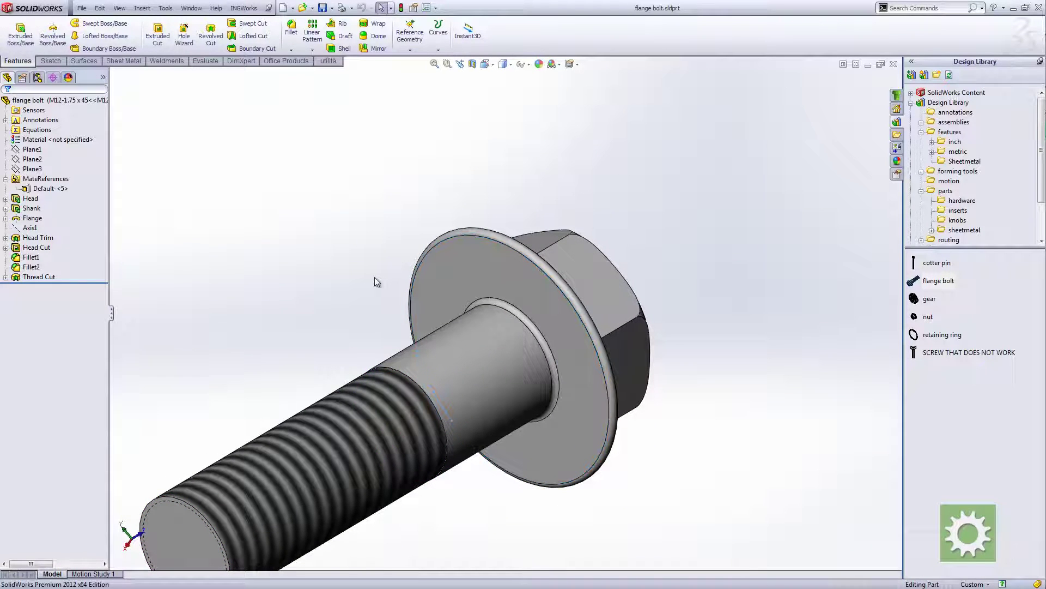
scroll(463, 327, "down", 3)
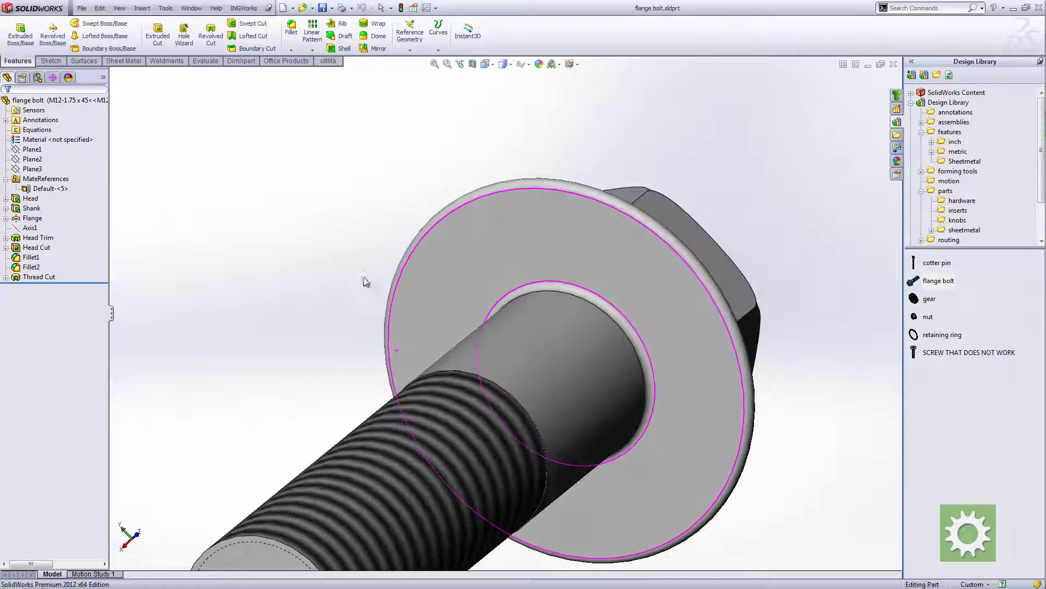
scroll(545, 366, "down", 2)
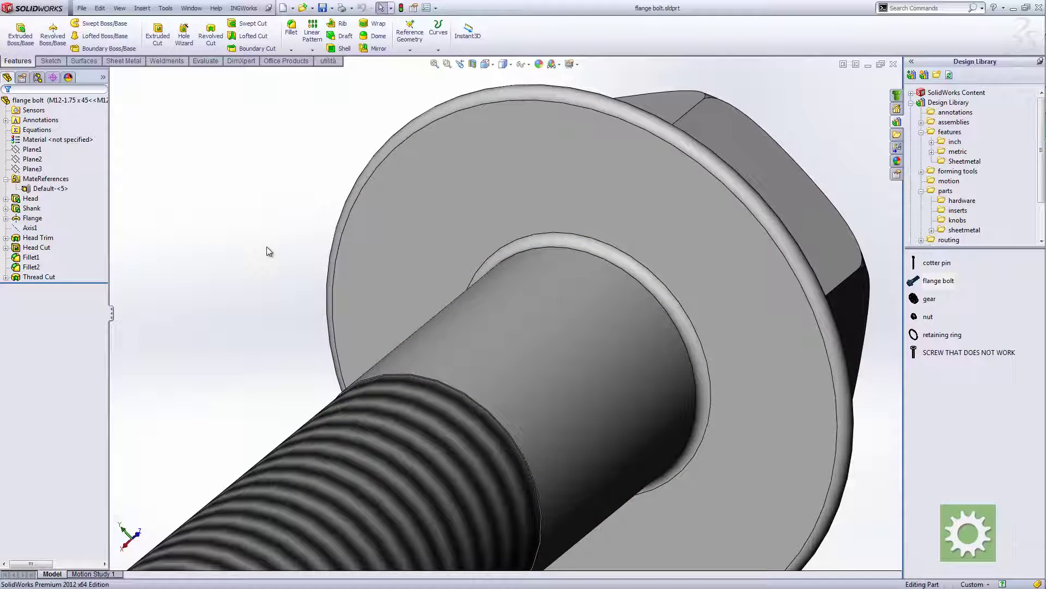
Step: Sketch an origin-centred circle just wider than the shank on the flange underside and preview a 10 mm boss extrude
left_click(480, 205)
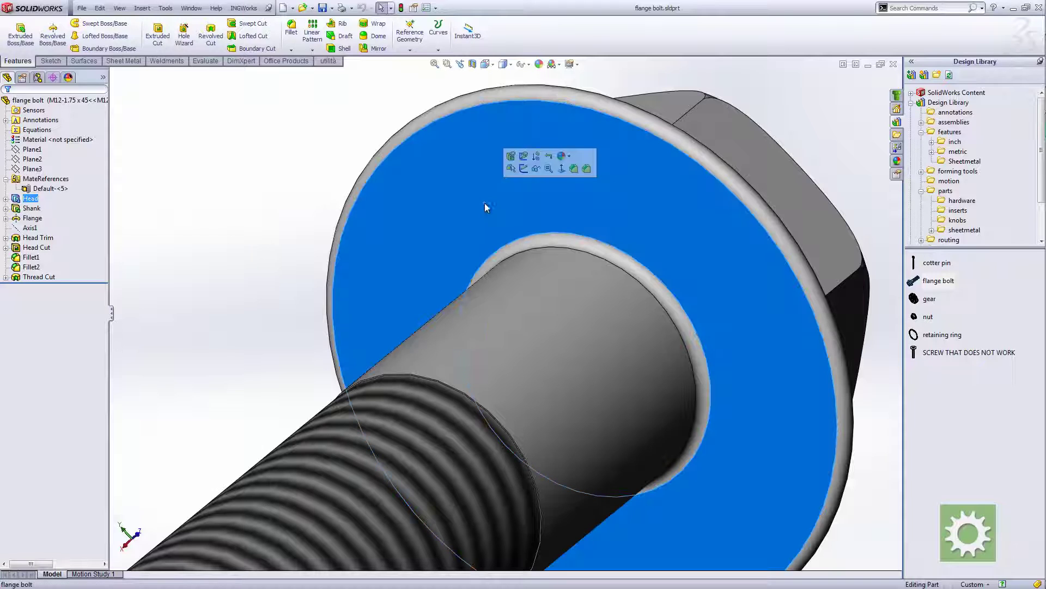
left_click(527, 172)
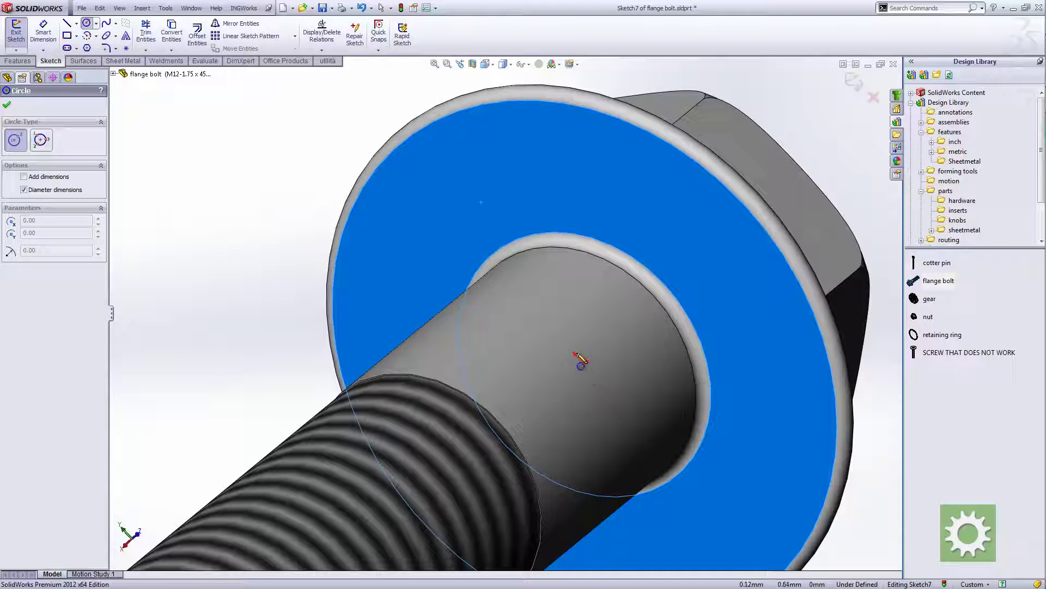
key("ctrl+8")
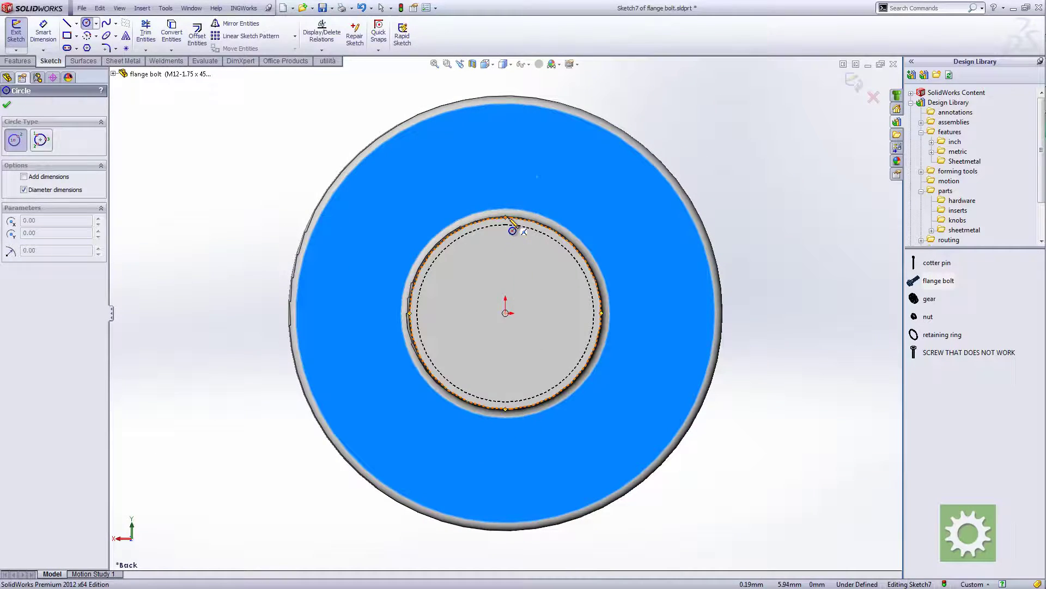
left_click(505, 313)
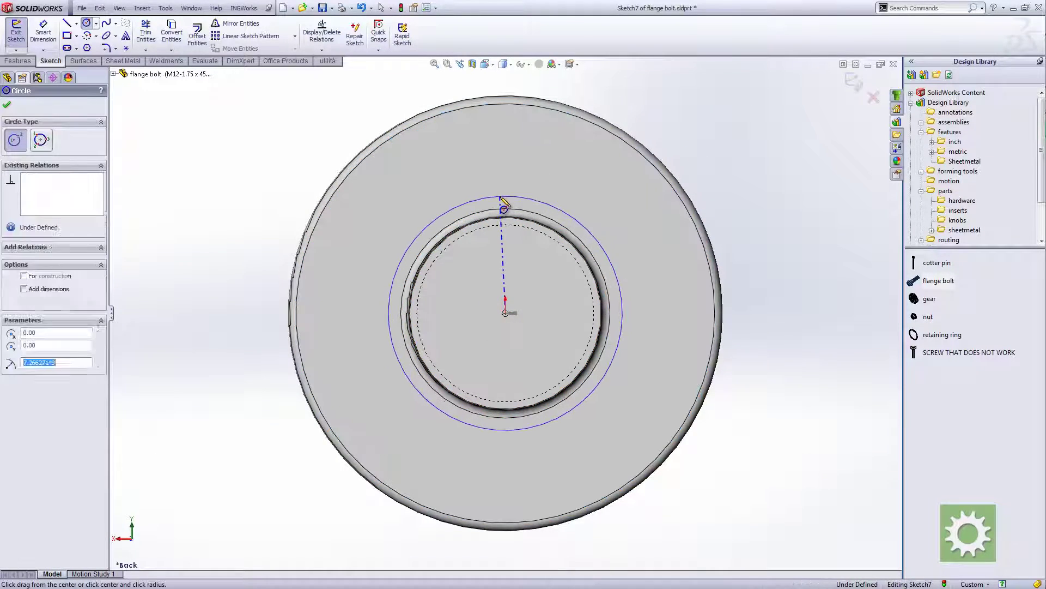
left_click(501, 198)
middle_click_drag(501, 198, 480, 289)
left_click(18, 60)
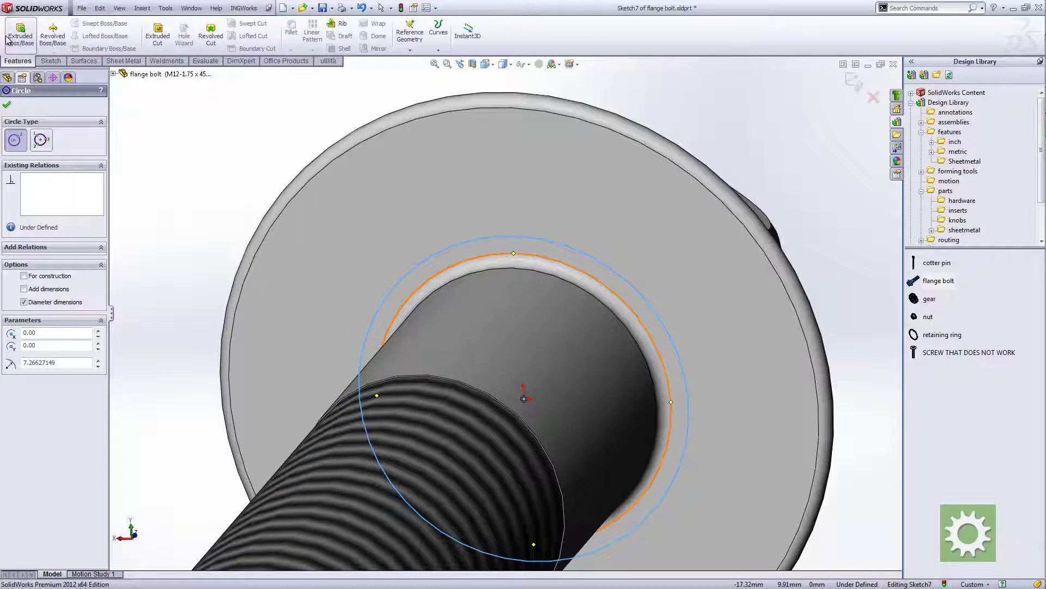
left_click(20, 34)
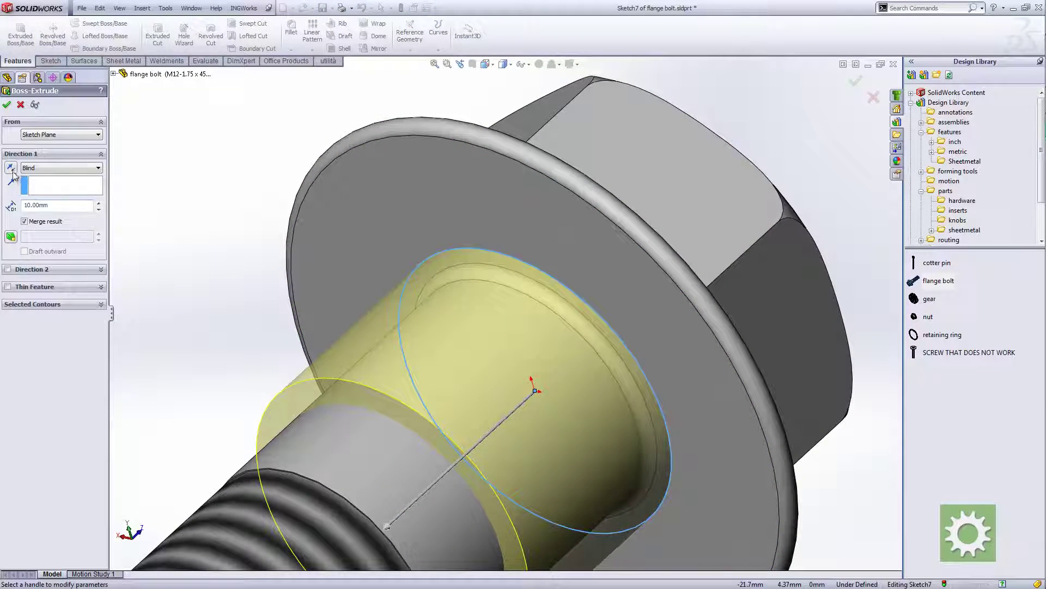
Step: Extrude the circle in the reversed direction 0.10 mm deep as a separate, unmerged thin disc body
left_click(11, 168)
type("0.")
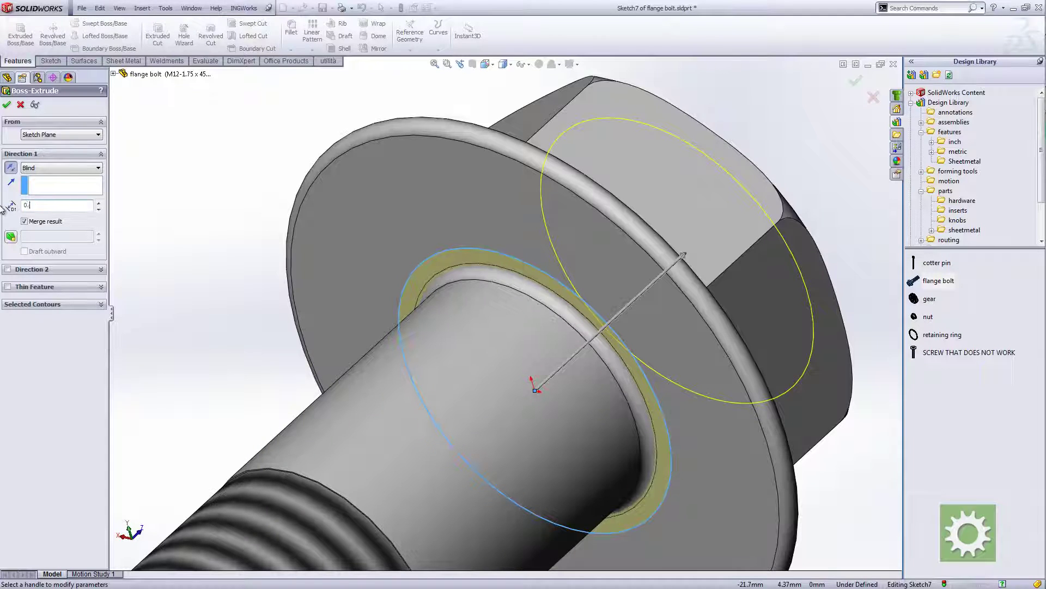
type("1")
key("Return")
scroll(490, 272, "down", 3)
scroll(453, 266, "down", 4)
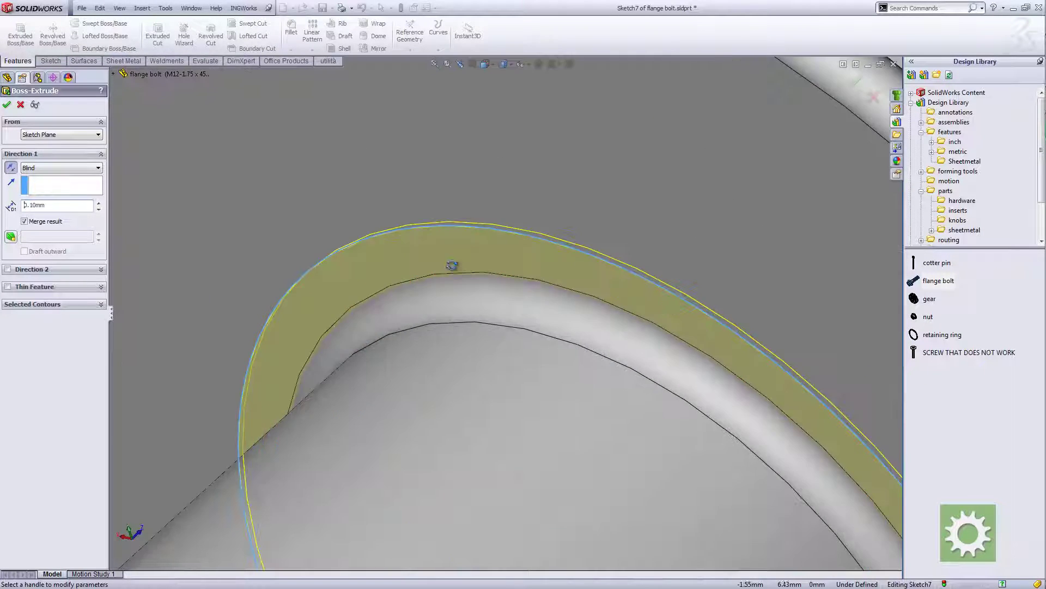
middle_click_drag(452, 266, 440, 250)
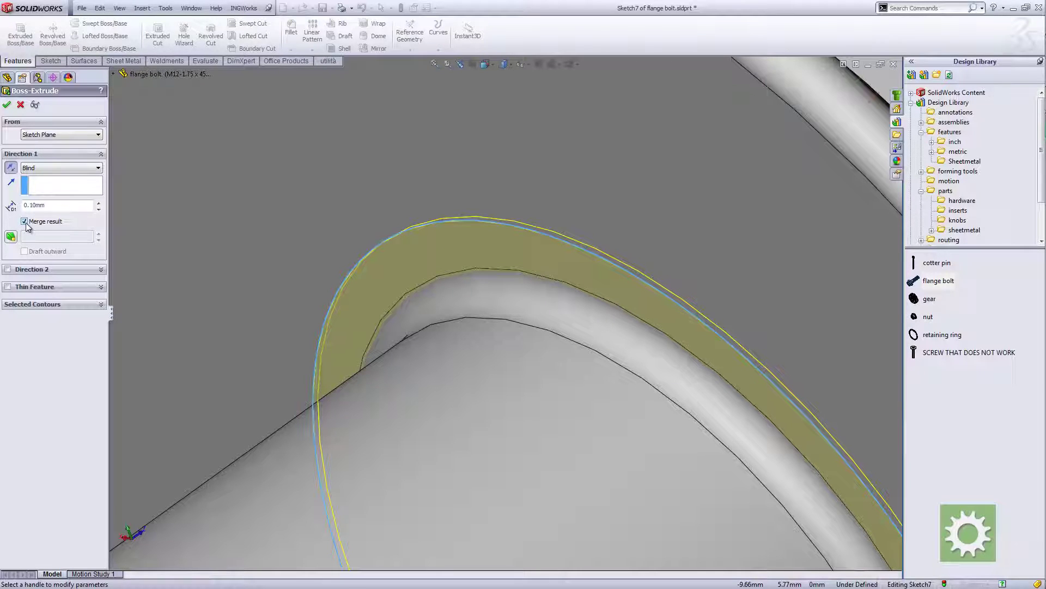
scroll(343, 365, "up", 2)
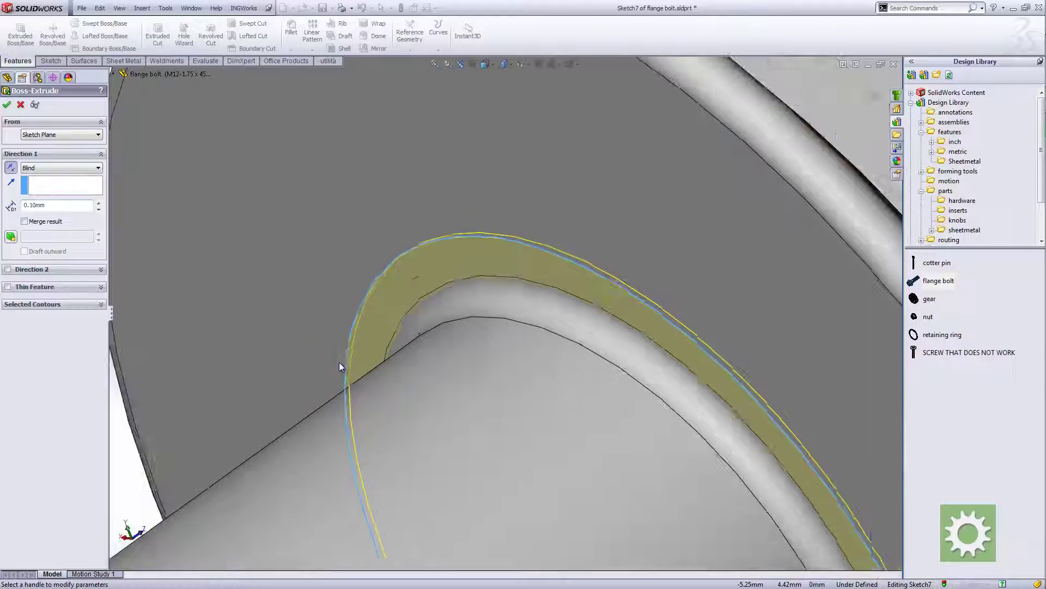
scroll(451, 349, "up", 3)
left_click(6, 104)
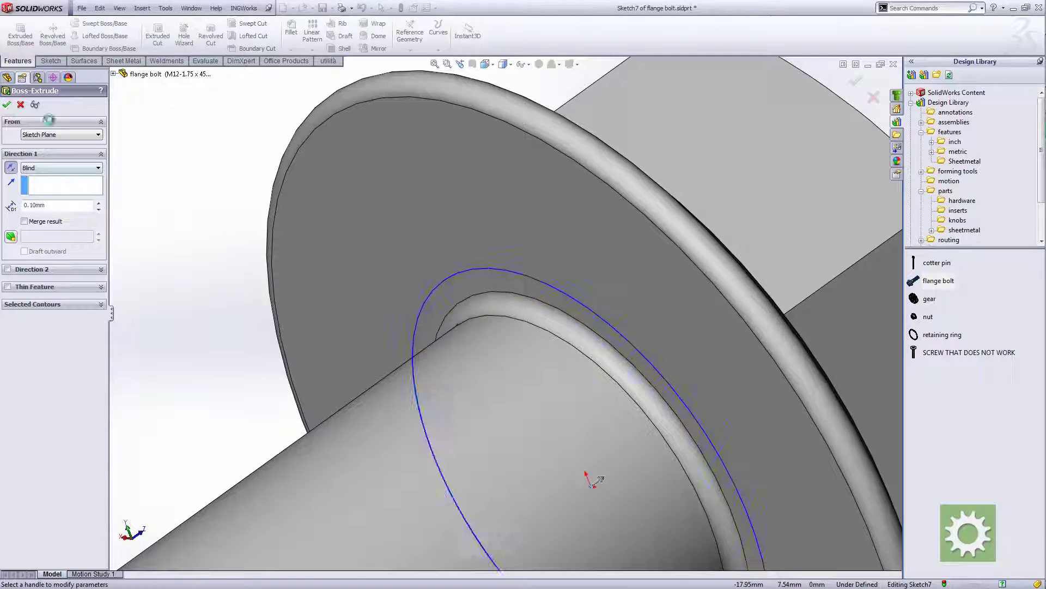
scroll(201, 224, "down", 2)
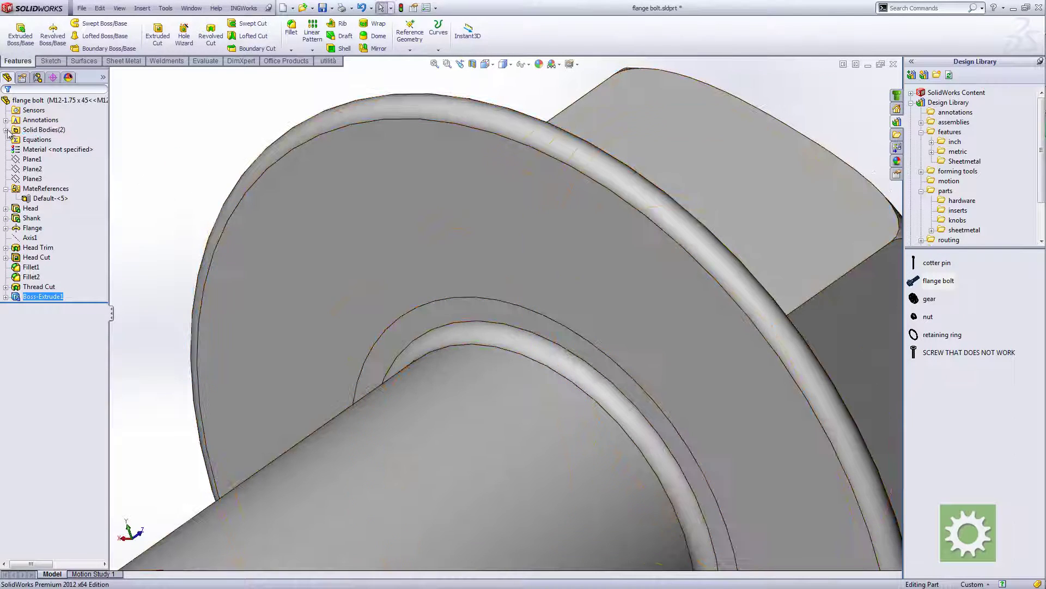
Step: Hide the Thread Cut solid body so only the thin Boss-Extrude1 disc shows
double_click(48, 131)
left_click(49, 140)
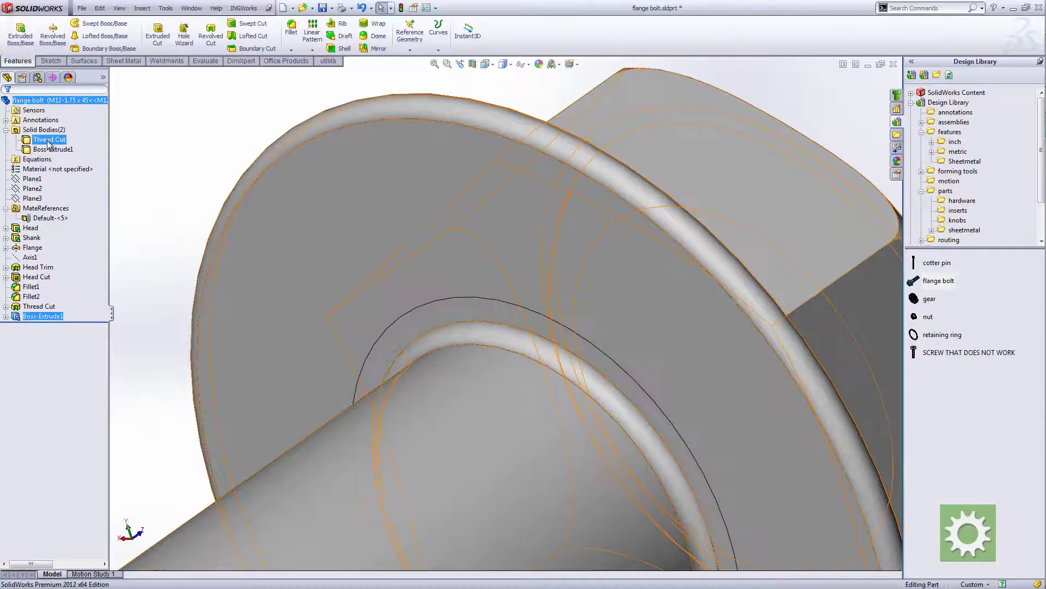
left_click(55, 122)
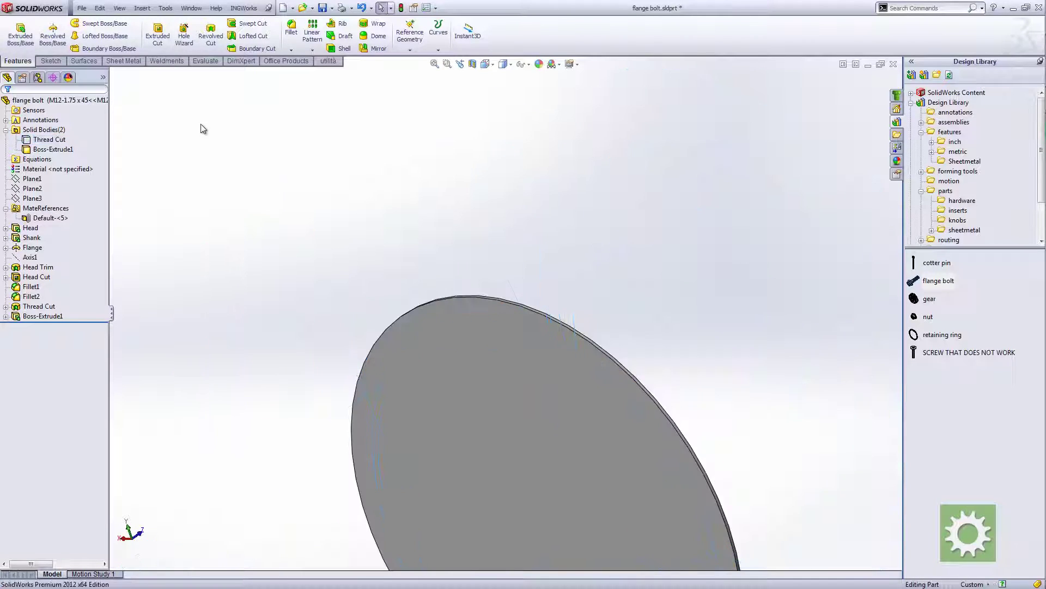
scroll(488, 351, "down", 2)
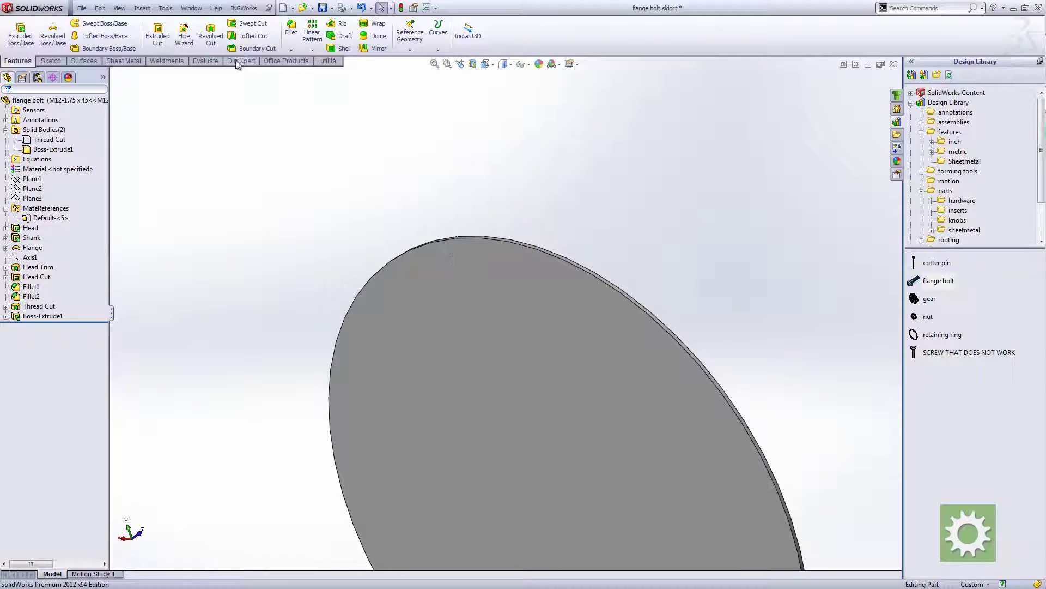
Step: Set the Default mate reference's primary reference entity to the thin disc's outer circular edge
right_click(49, 218)
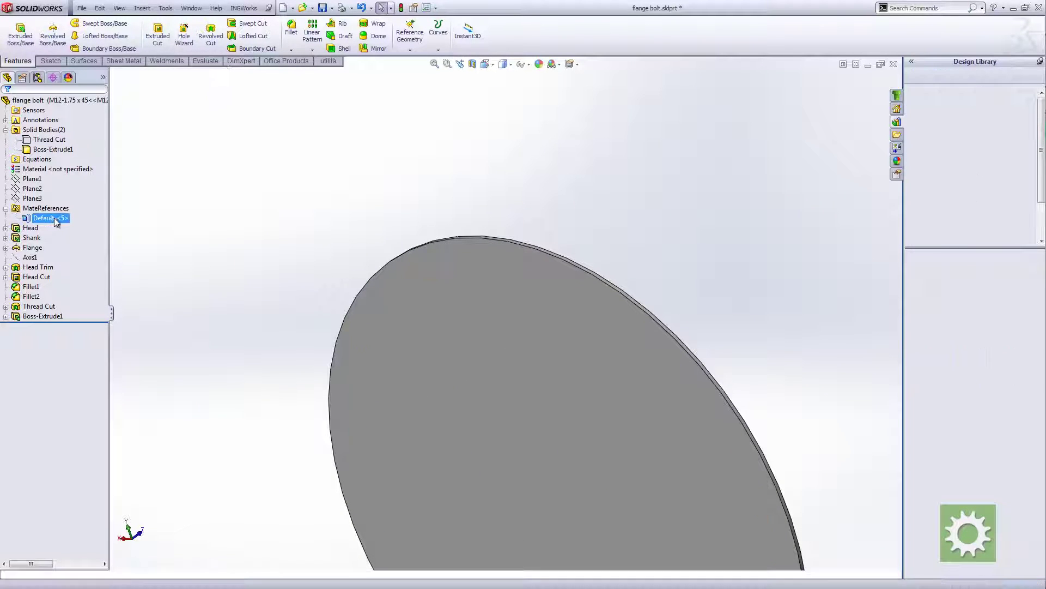
left_click(121, 226)
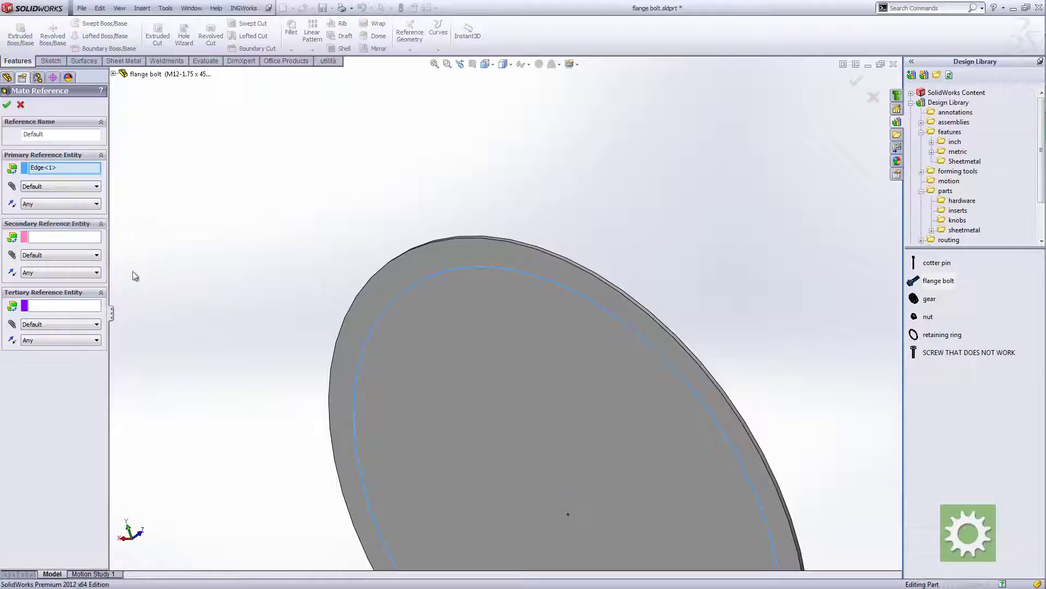
left_click(67, 172)
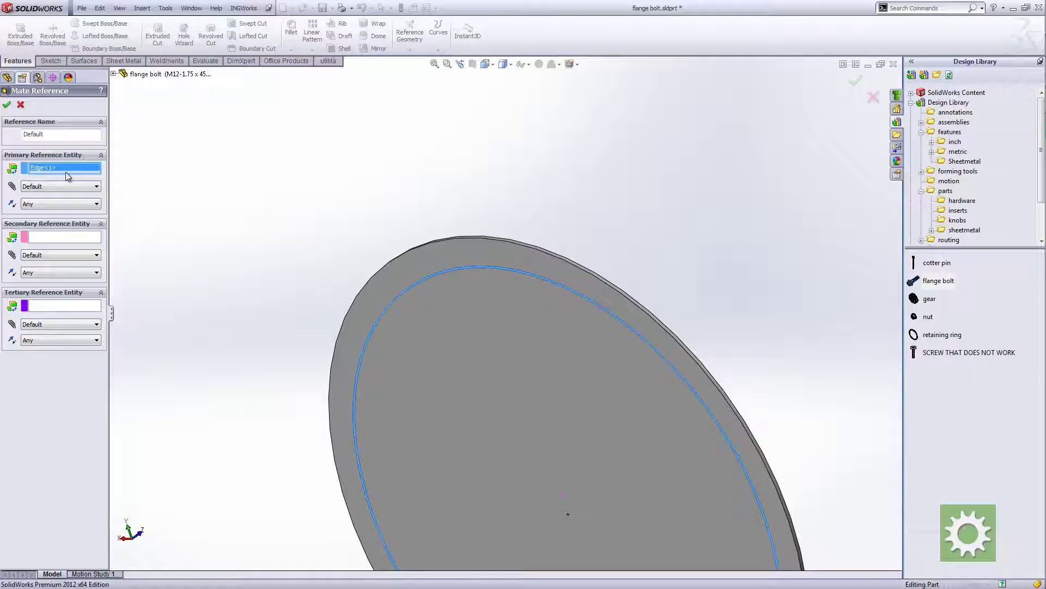
left_click(483, 242)
middle_click_drag(526, 339, 489, 316)
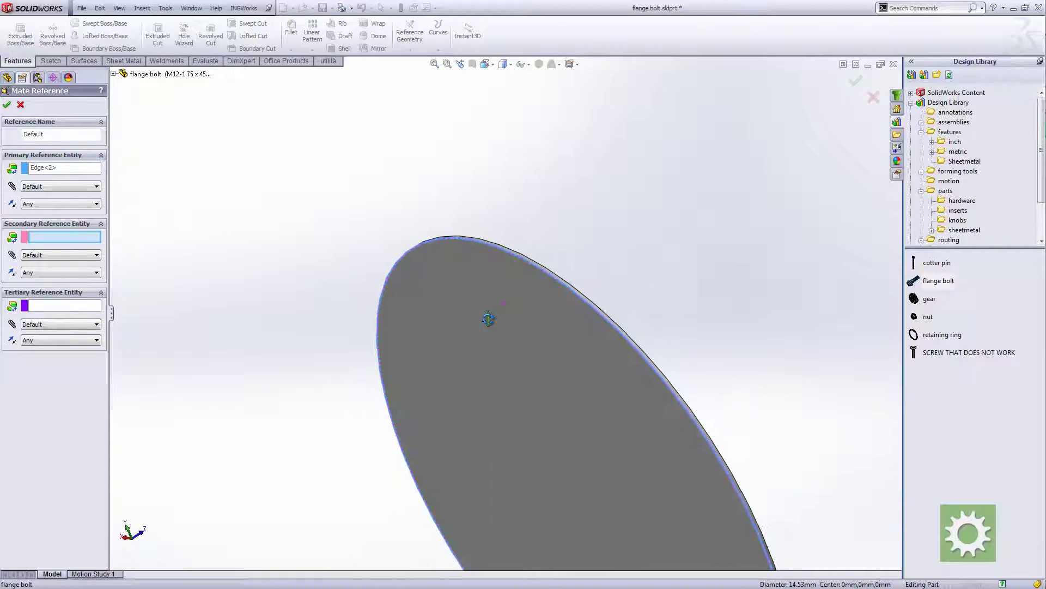
left_click(7, 105)
scroll(561, 380, "up", 3)
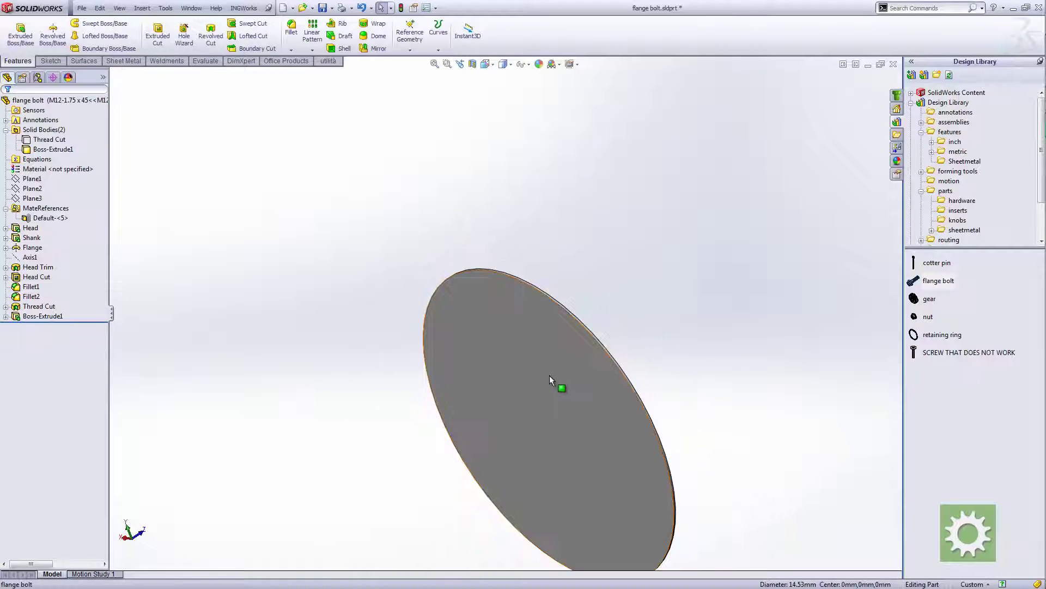
scroll(484, 280, "down", 3)
middle_click_drag(499, 267, 477, 252)
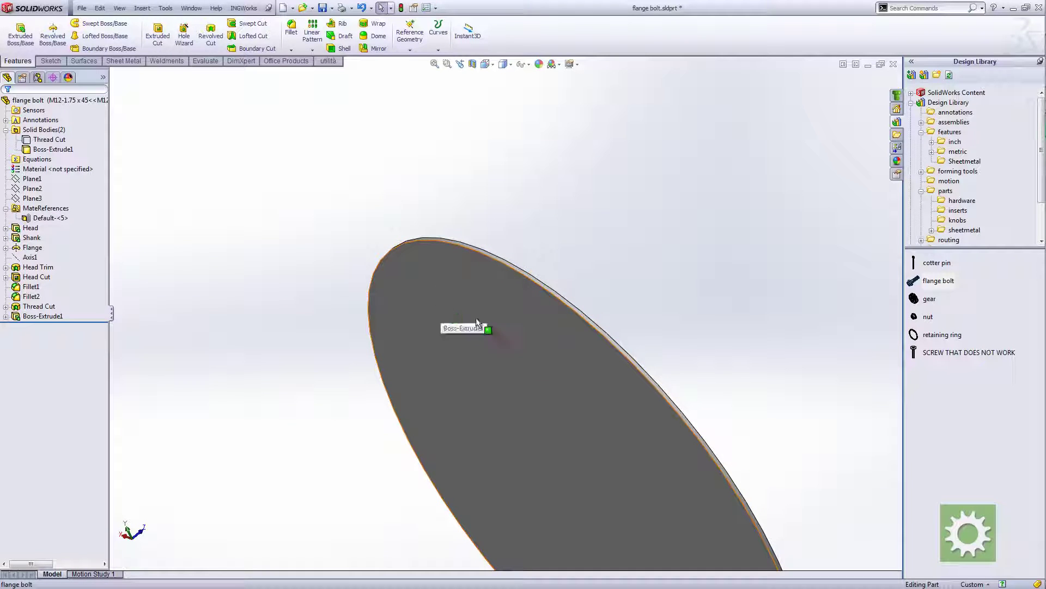
scroll(607, 430, "down", 2)
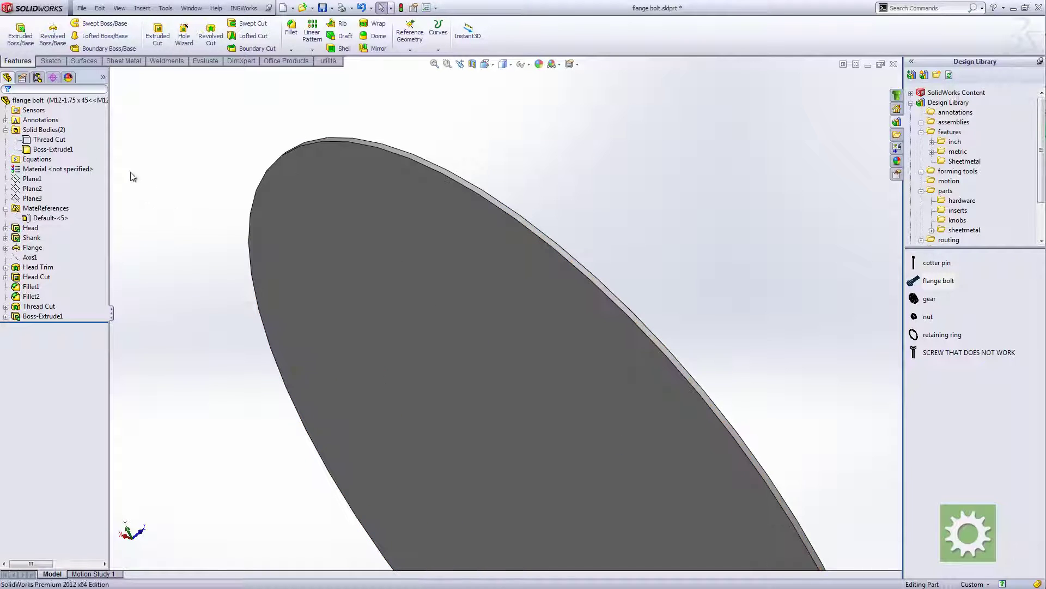
Step: Show the Thread Cut body again and inspect the bolt's flange face
left_click(61, 141)
left_click(74, 126)
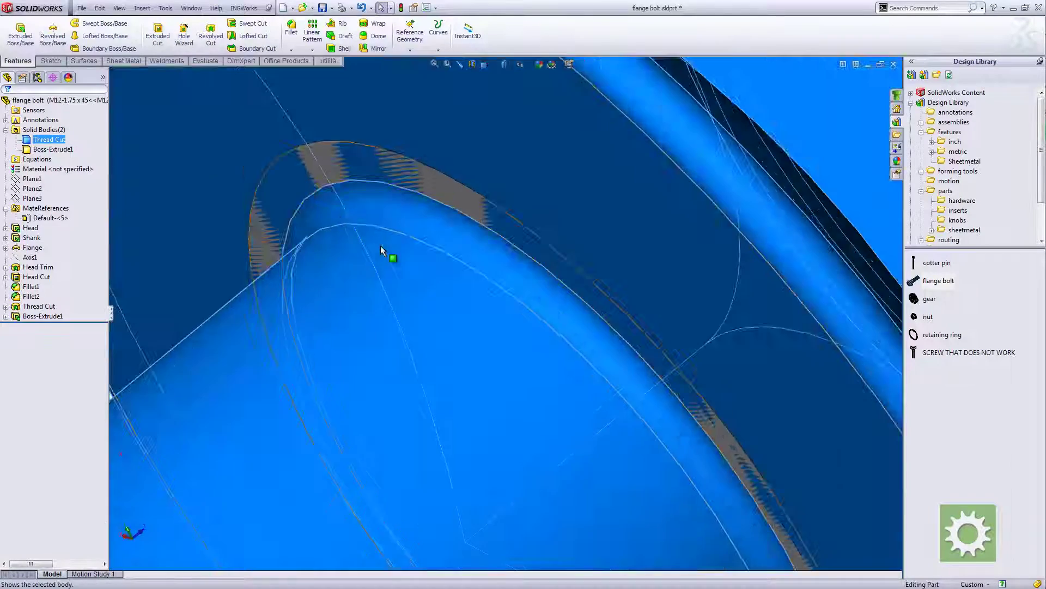
scroll(418, 313, "up", 3)
middle_click_drag(418, 313, 272, 244)
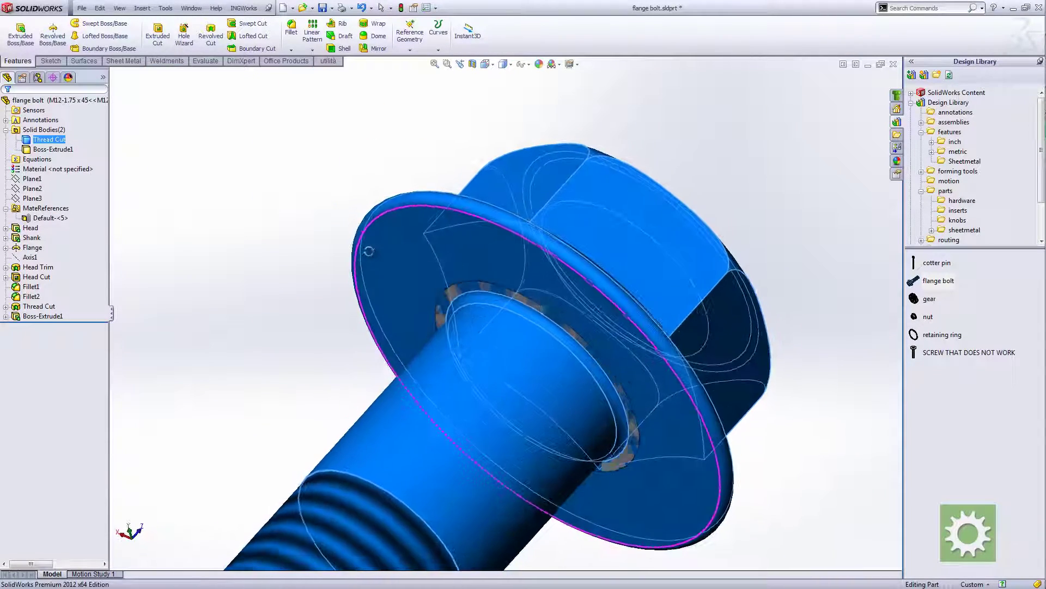
left_click(60, 150)
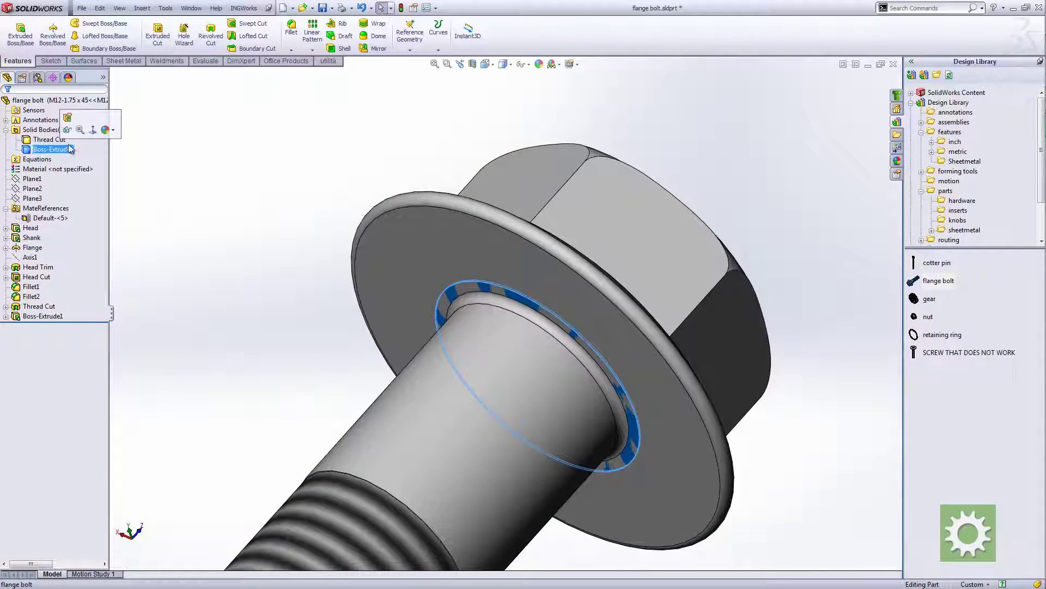
key("Escape")
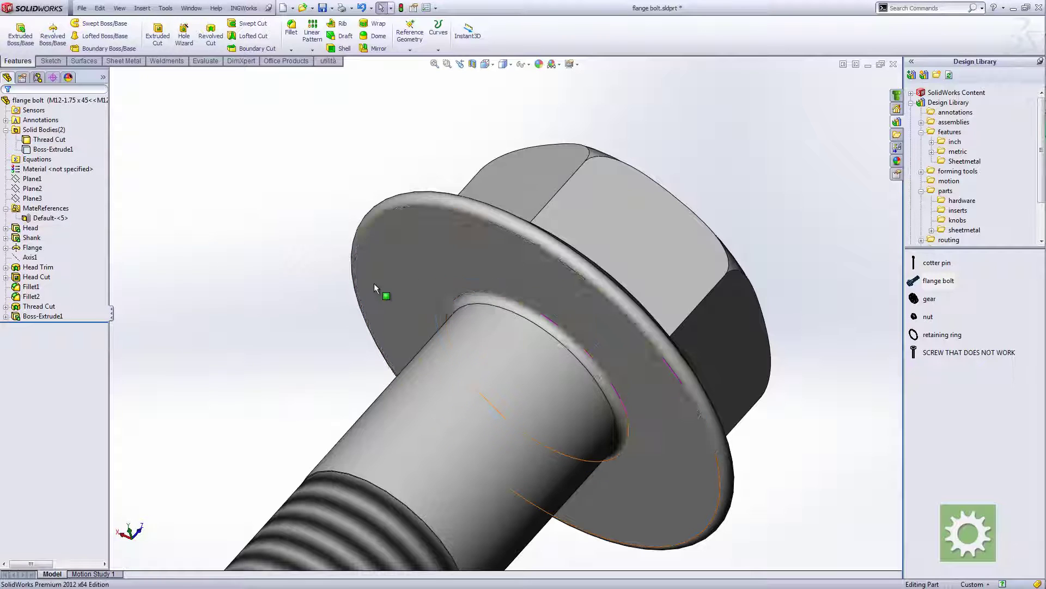
Step: Switch back to the ASSEMBLY_FOR_SELECTION shaft assembly
scroll(375, 288, "up", 2)
scroll(306, 289, "up", 2)
scroll(463, 382, "down", 4)
middle_click_drag(463, 382, 365, 308)
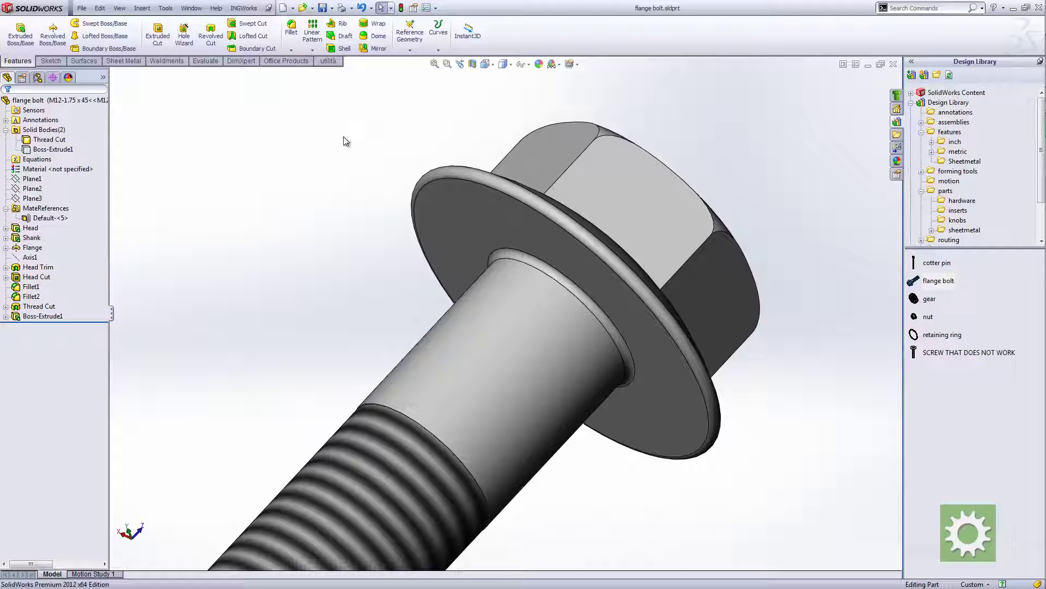
key("ctrl+Tab")
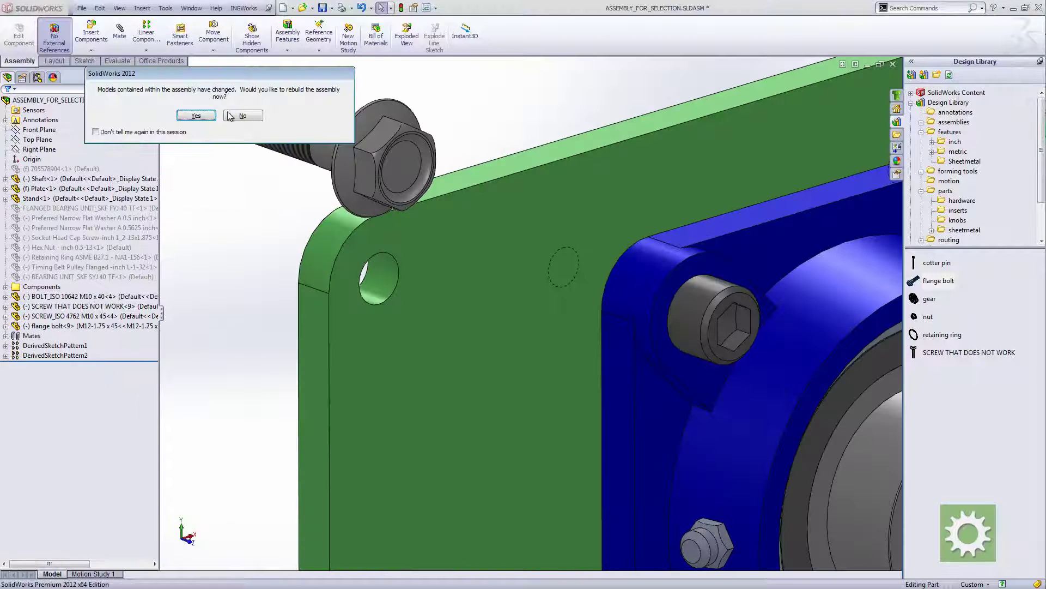
Step: Skip the rebuild and delete the existing flange bolt from the assembly
left_click(229, 116)
left_click(330, 149)
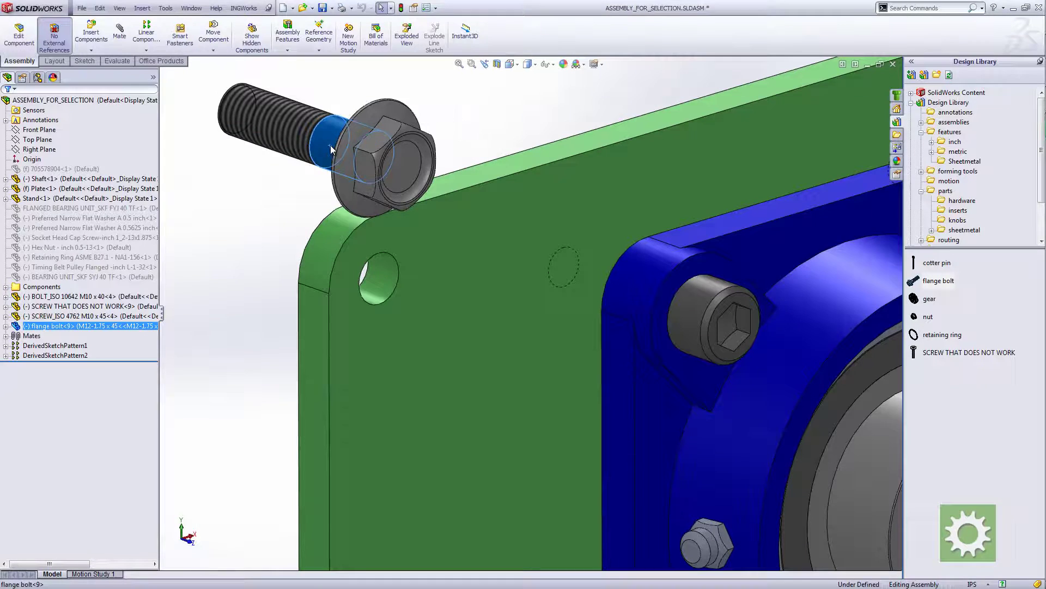
key("Delete")
key("Return")
Step: Drag a flange bolt from the Design Library into the plate's corner hole
scroll(294, 294, "down", 2)
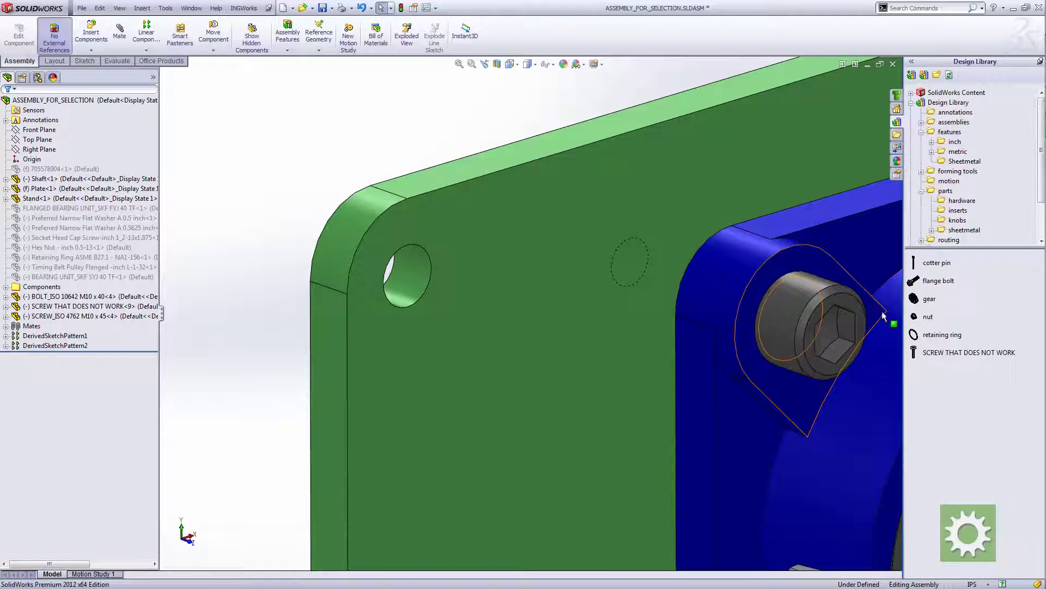
left_click(924, 288)
left_click_drag(915, 285, 434, 268)
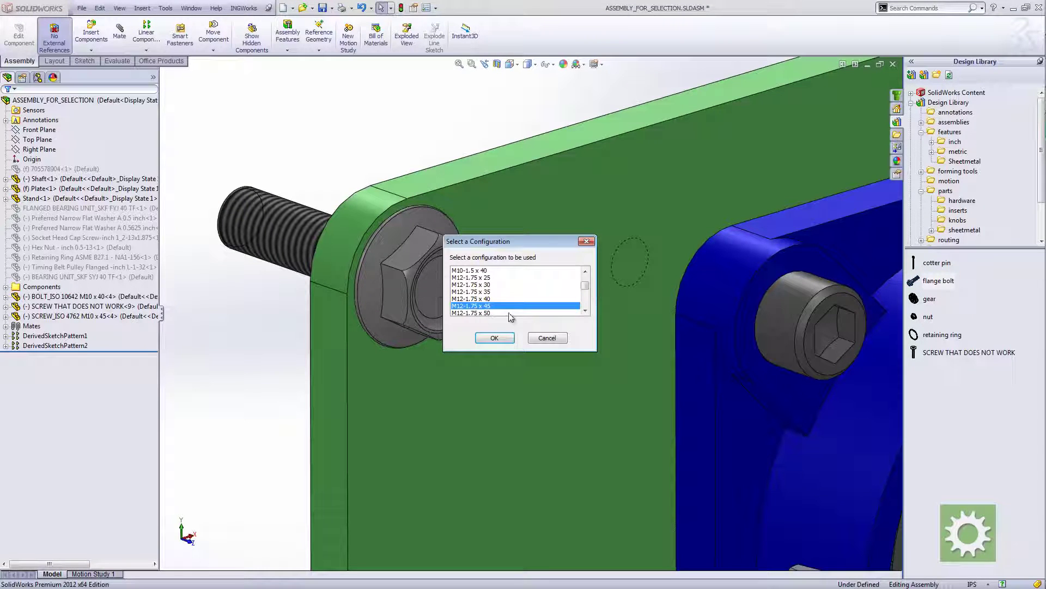
Step: Choose M12-1.75 x 45 as the flange bolt size
left_click(495, 339)
scroll(507, 370, "up", 5)
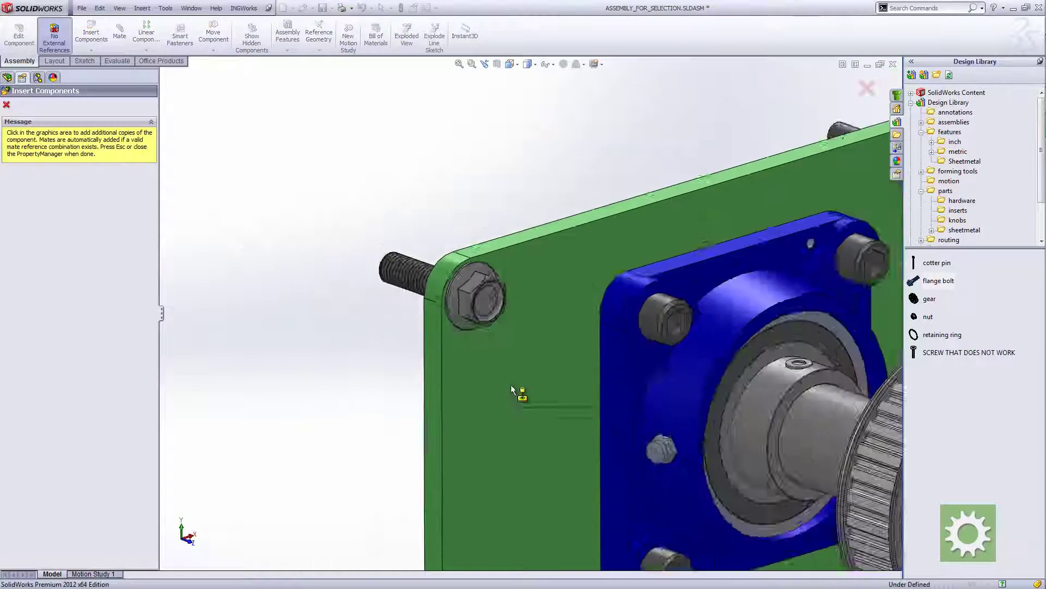
scroll(515, 409, "up", 5)
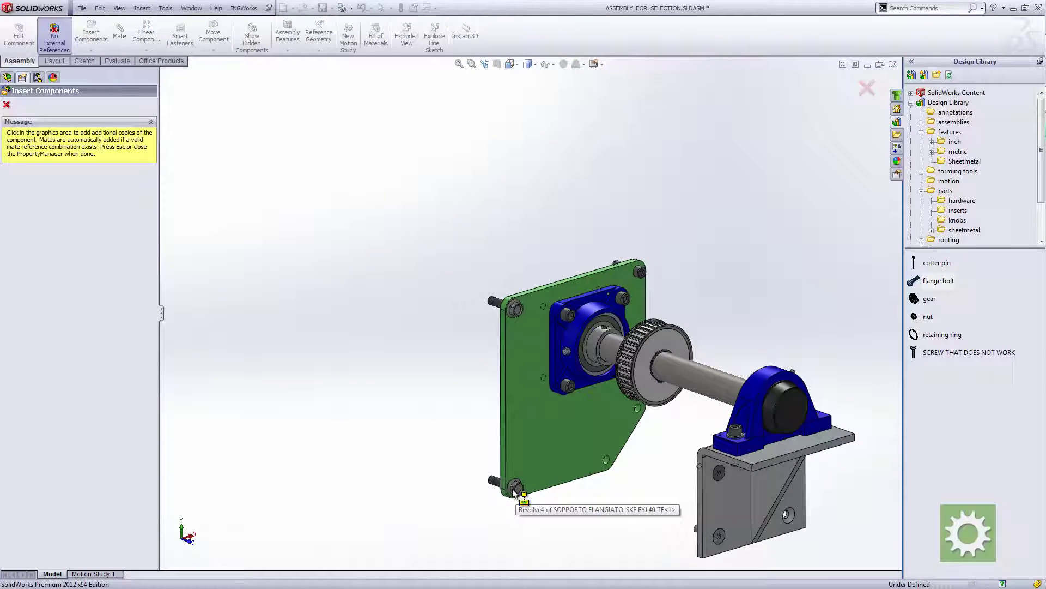
scroll(510, 485, "down", 4)
scroll(488, 439, "down", 3)
Step: Insert M12-1.75 x 45 bolts into the bottom-left, bottom-right and top-right plate holes
left_click(488, 437)
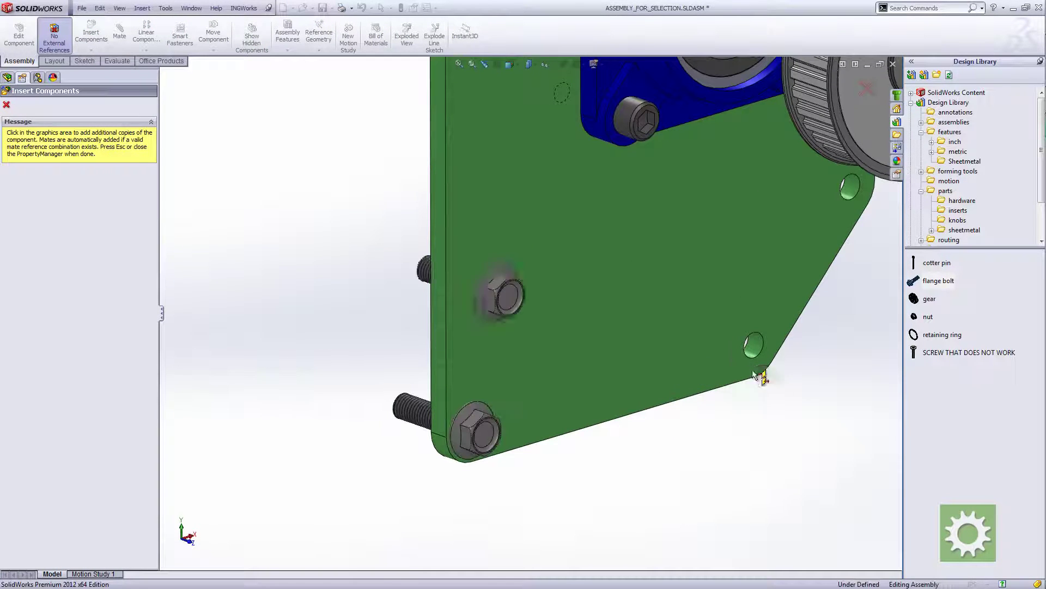
left_click(755, 346)
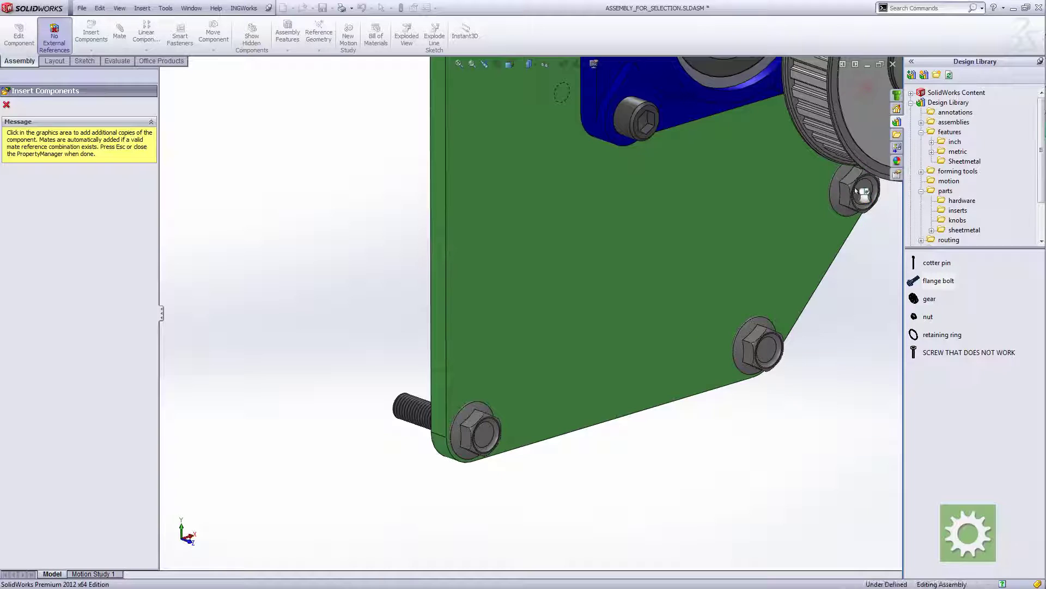
left_click(864, 189)
scroll(850, 188, "up", 5)
scroll(621, 122, "down", 3)
scroll(622, 122, "up", 3)
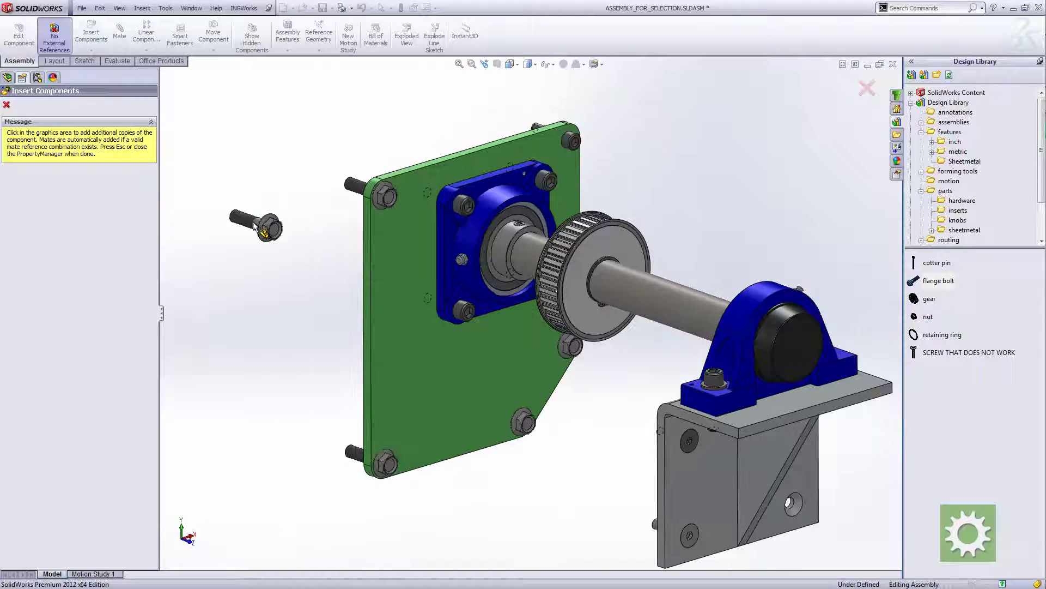
left_click(6, 104)
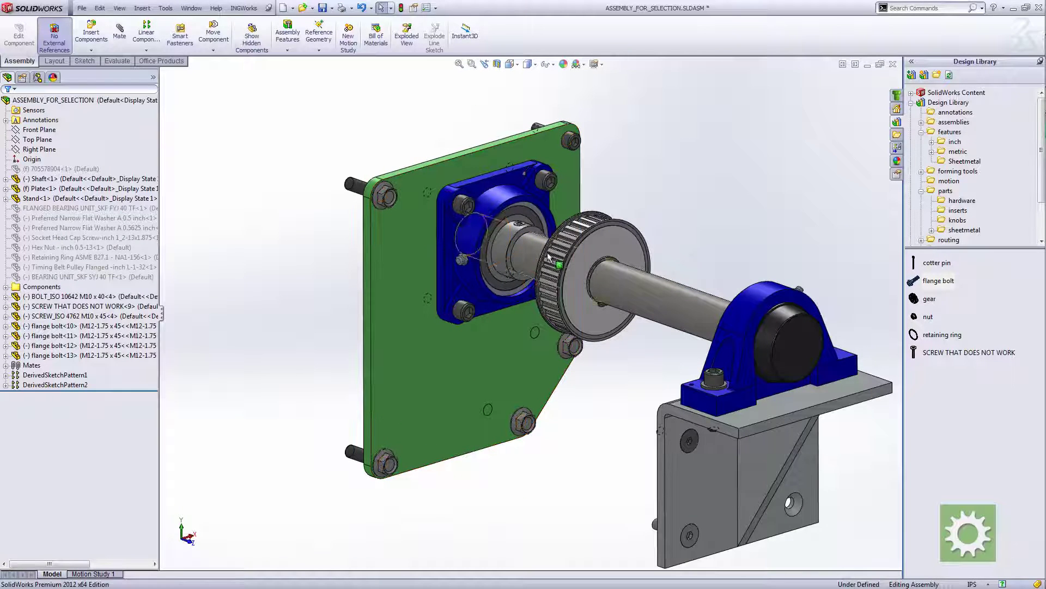
middle_click_drag(689, 182, 648, 200, "ctrl")
scroll(624, 217, "down", 2)
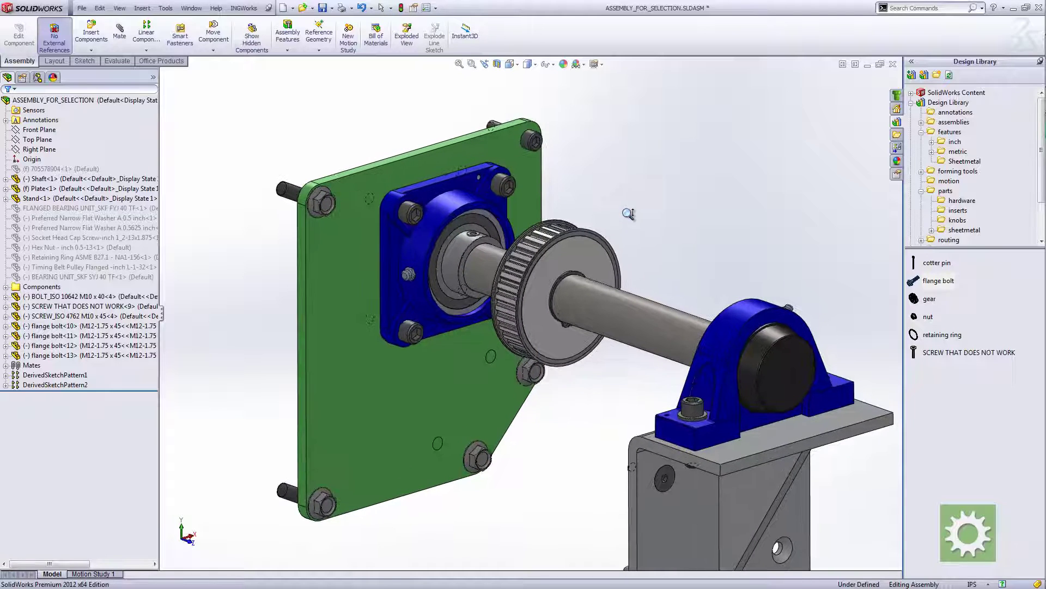
scroll(626, 215, "down", 2)
scroll(636, 203, "down", 2)
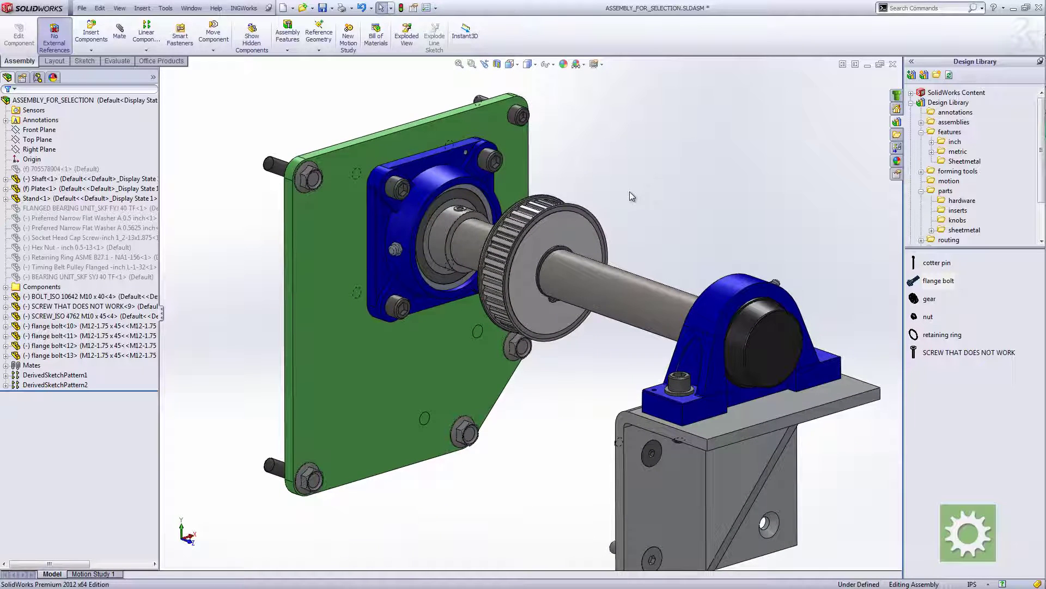